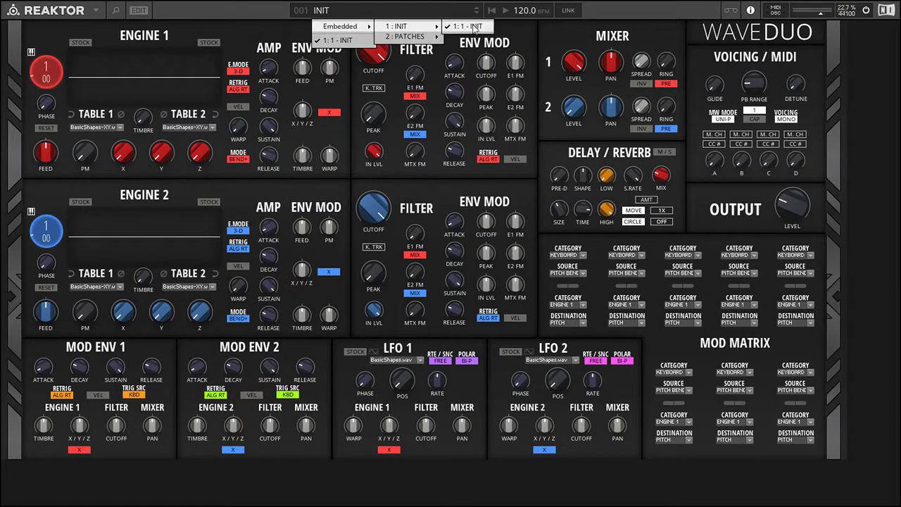
left_click(278, 9)
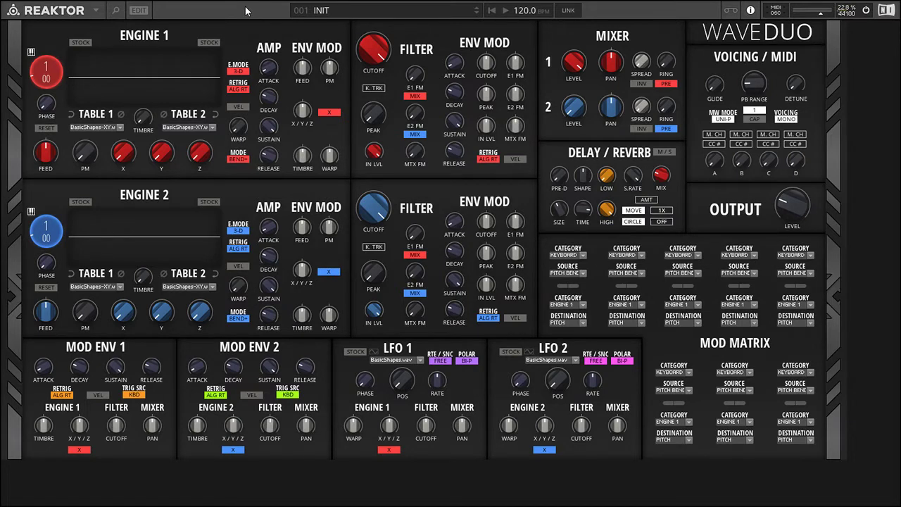
left_click(422, 359)
left_click(464, 375)
left_click(373, 351)
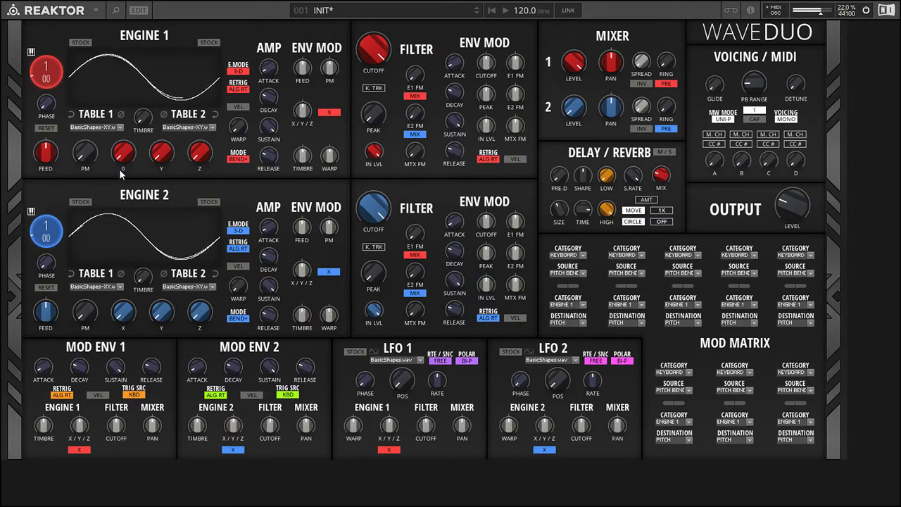
Set Engine 1's timbre to 56.2 and its filter cutoff to 65.2, modulated by LFO 1 with amount 37.5 and rate 0.4006.
left_click_drag(142, 117, 143, 32)
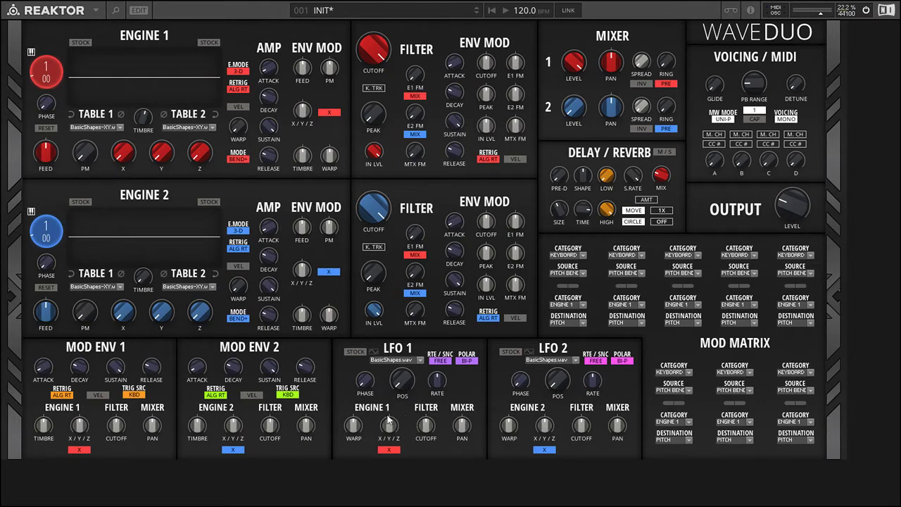
left_click_drag(424, 428, 427, 411)
left_click_drag(379, 58, 380, 150)
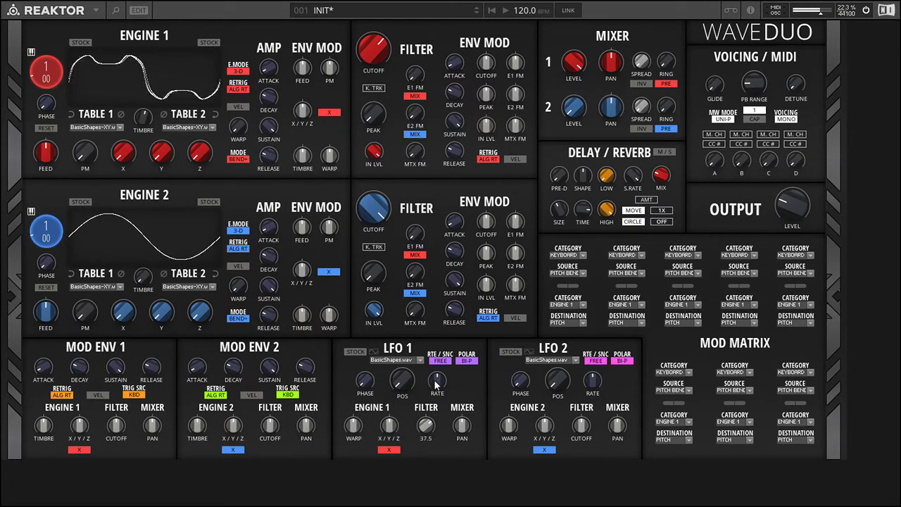
left_click_drag(436, 381, 445, 423)
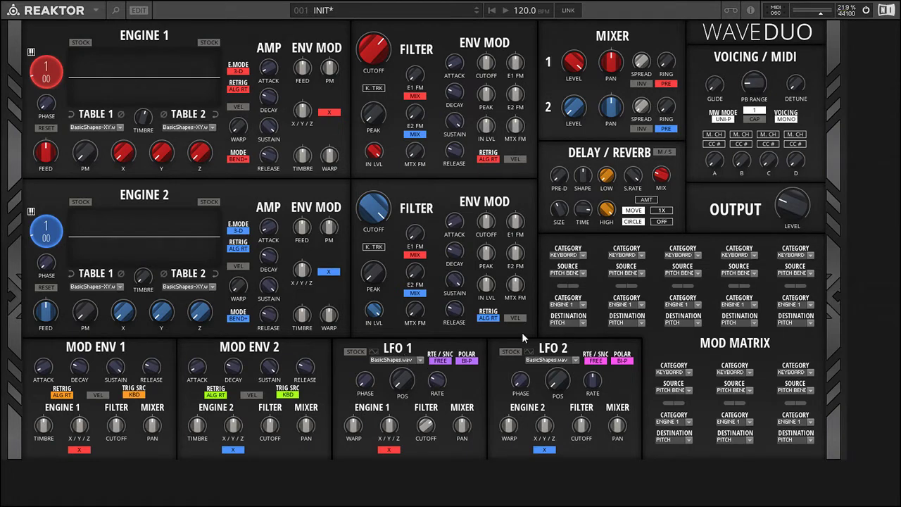
Route LFO 2 BI to LFO 1's FM IN in the first mod matrix slot with a positive amount.
left_click(585, 256)
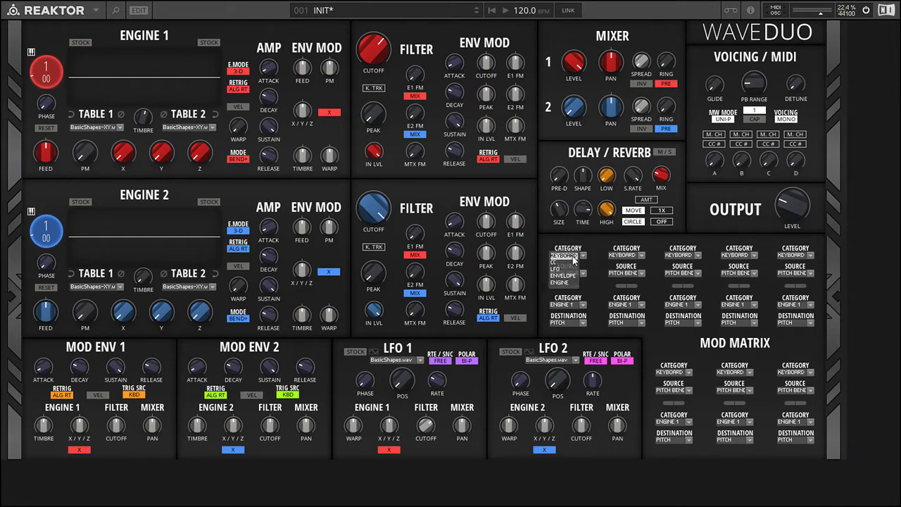
left_click(565, 270)
left_click(582, 272)
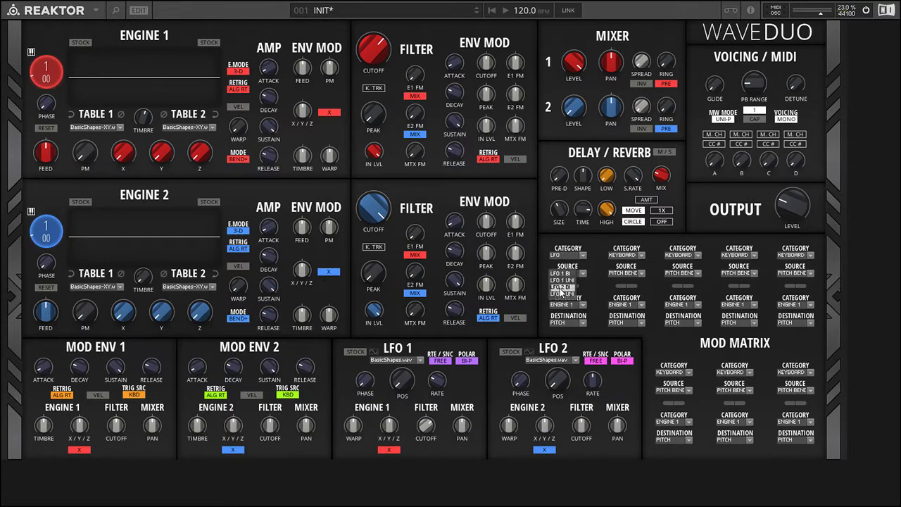
left_click(561, 287)
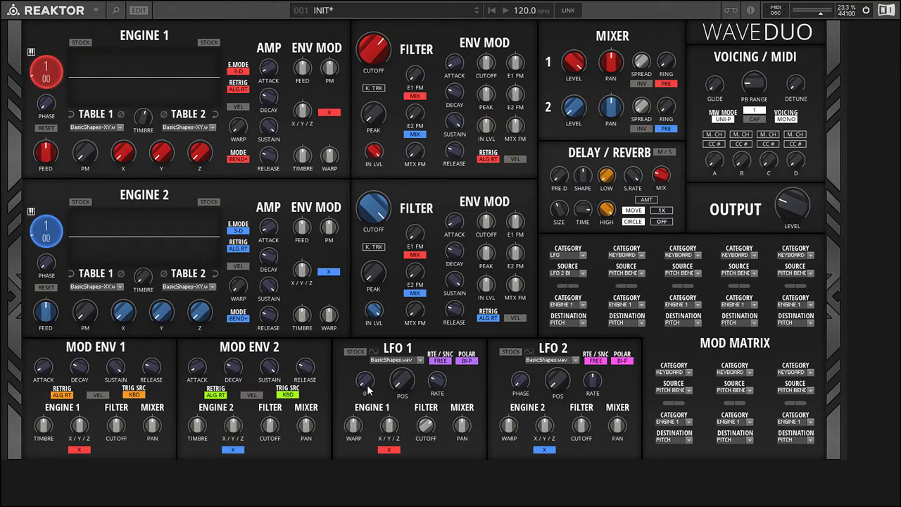
left_click(583, 305)
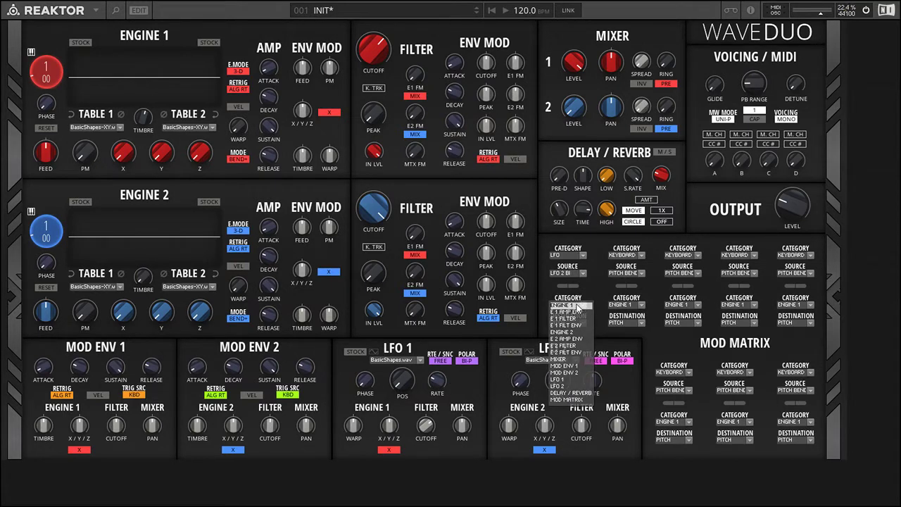
left_click(566, 378)
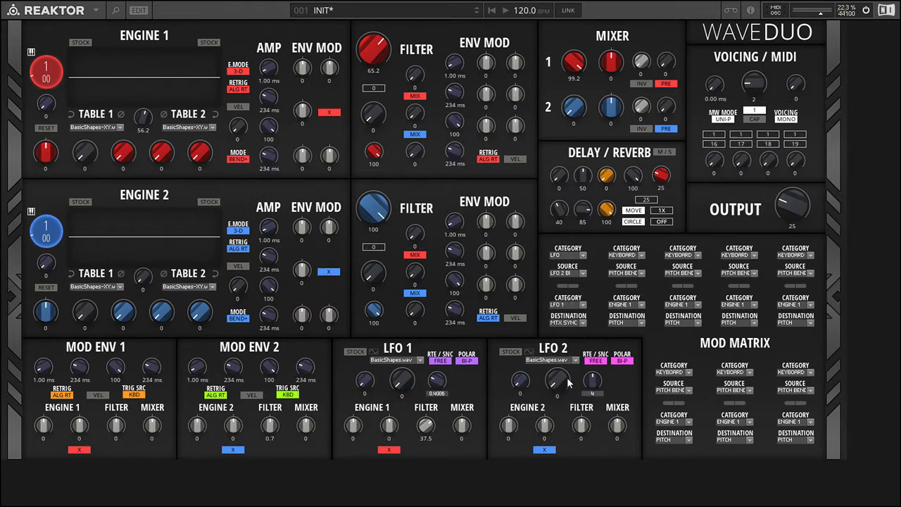
left_click(583, 322)
left_click(562, 330)
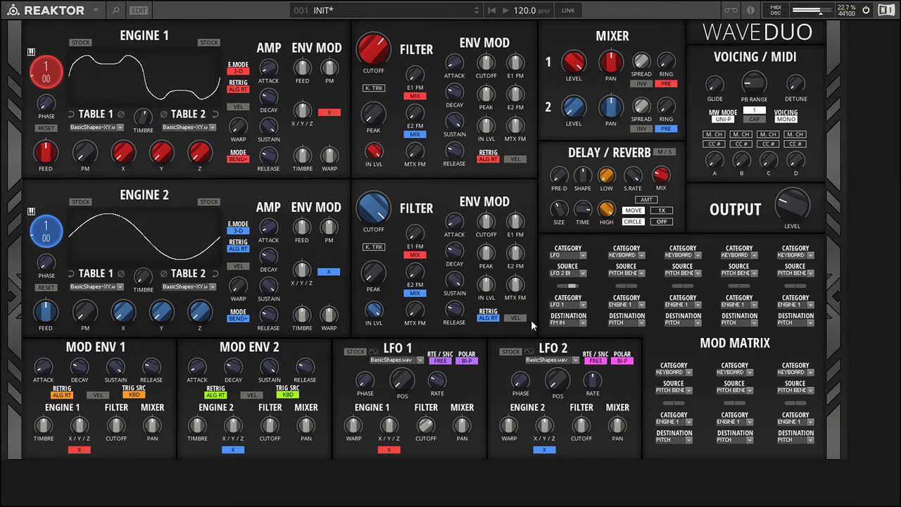
Vary LFO 2's rate between slow and fast to audition its modulation of LFO 1, ending on a slow rate.
left_click_drag(598, 382, 601, 420)
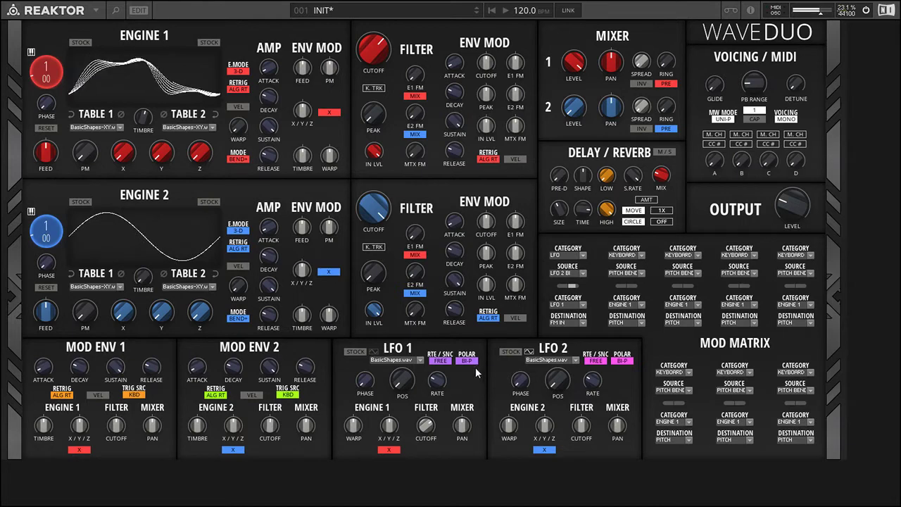
mouse_move(596, 395)
left_click_drag(596, 395, 596, 323)
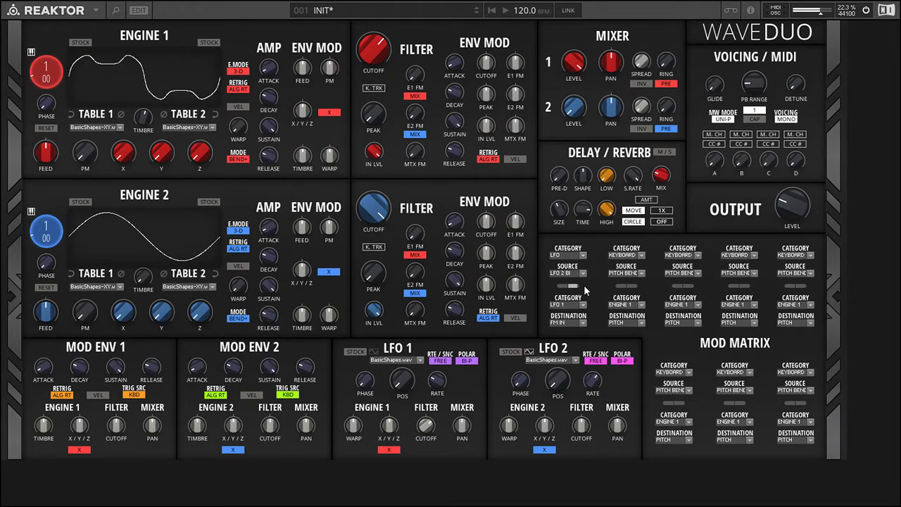
left_click_drag(590, 392, 604, 435)
Load HeavyMovement-1.wav as LFO 2's wavetable and set its position to 75.7.
left_click(577, 360)
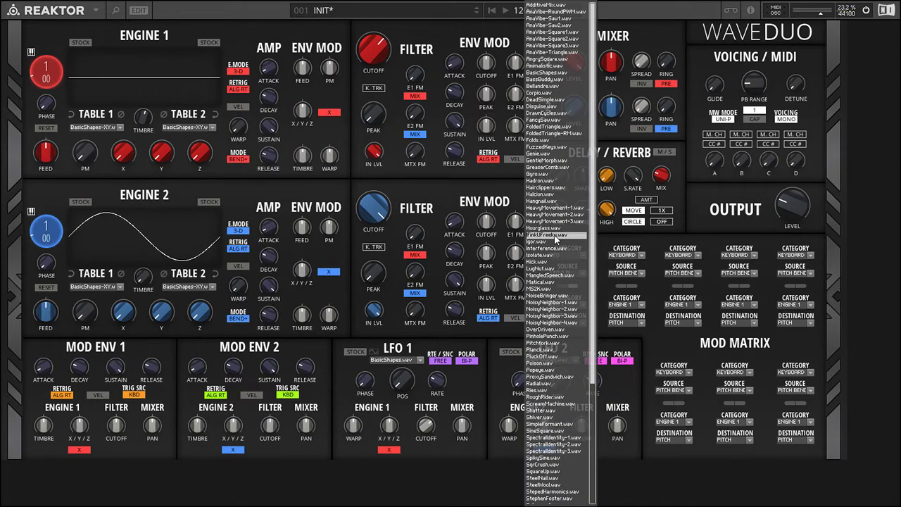
left_click(562, 209)
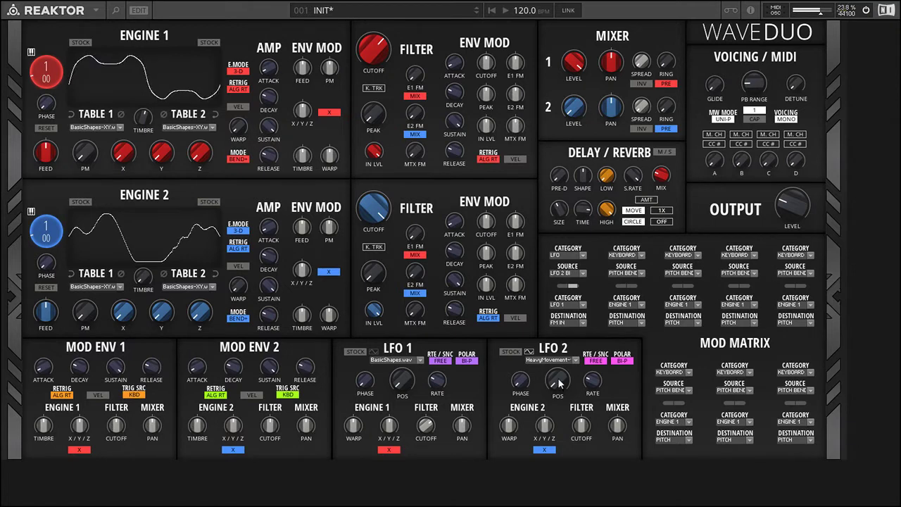
left_click_drag(557, 381, 544, 281)
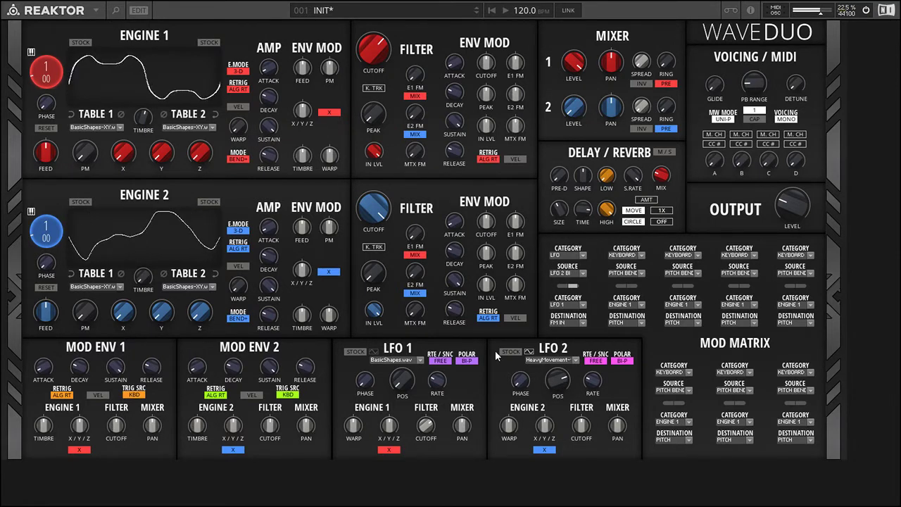
Readjust LFO 1's filter cutoff modulation amount and slow LFO 2's rate to 0.1503.
left_click_drag(427, 431, 426, 409)
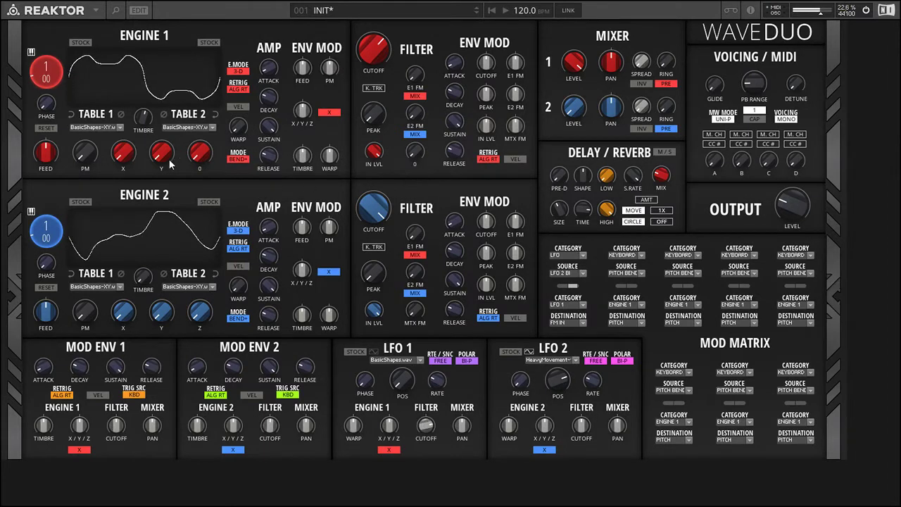
left_click_drag(428, 431, 430, 441)
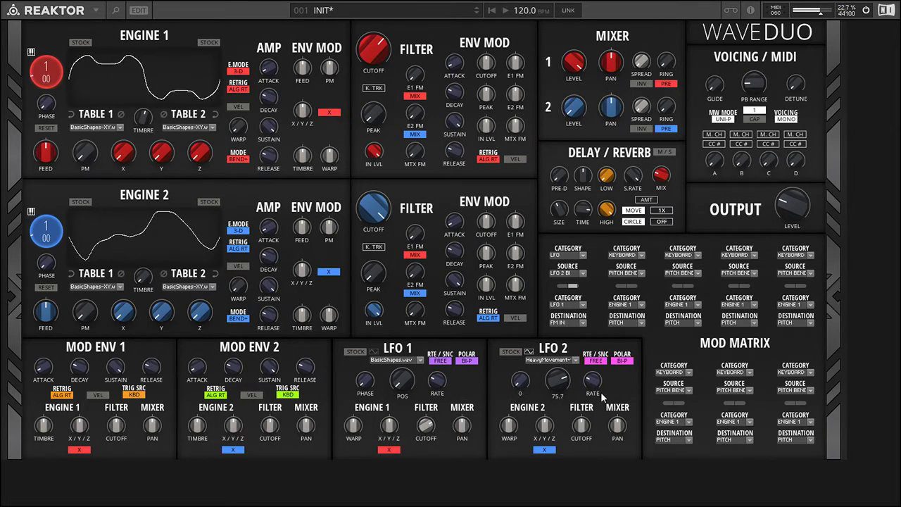
left_click_drag(595, 382, 599, 391)
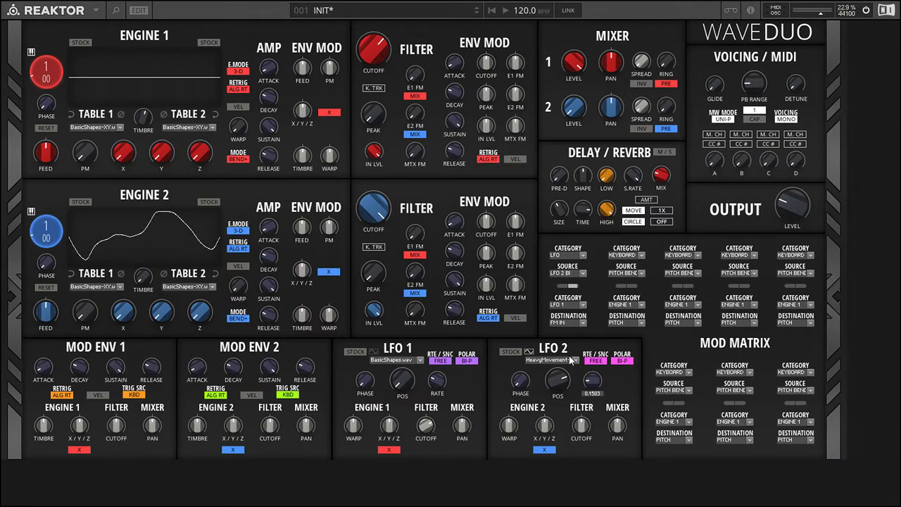
Route LFO 1 BI to LFO 2's FM IN in the second mod matrix slot with a positive amount.
left_click(641, 255)
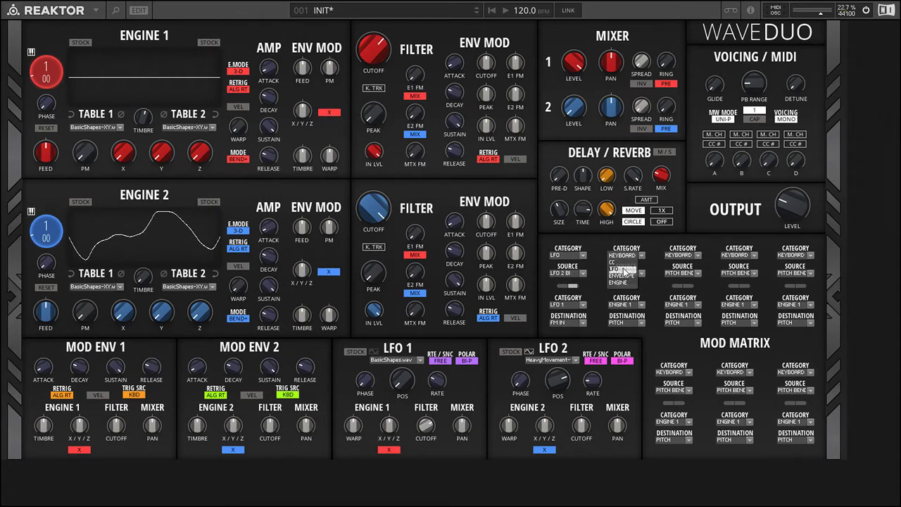
left_click(626, 271)
left_click(625, 307)
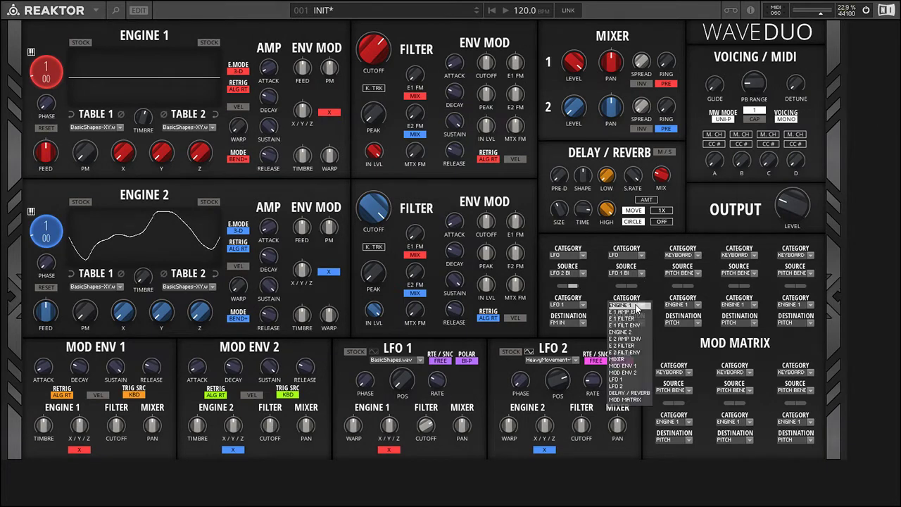
left_click(626, 362)
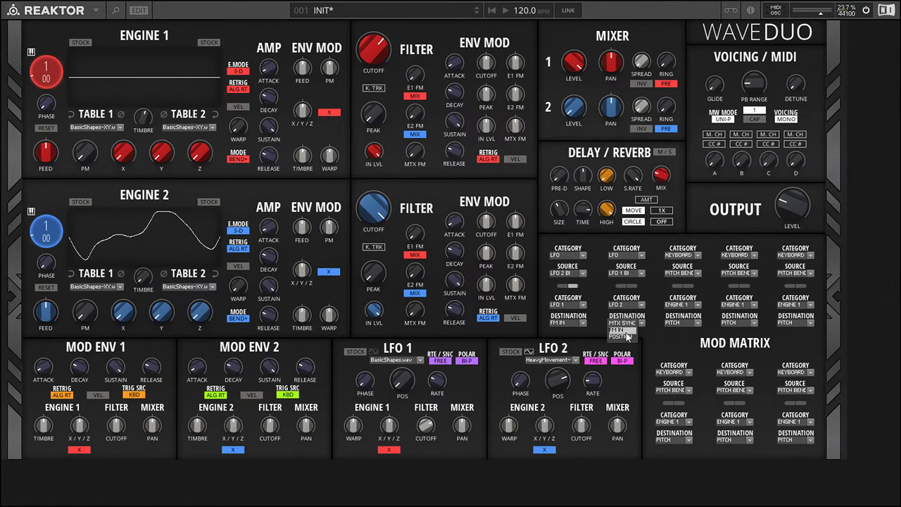
left_click(623, 329)
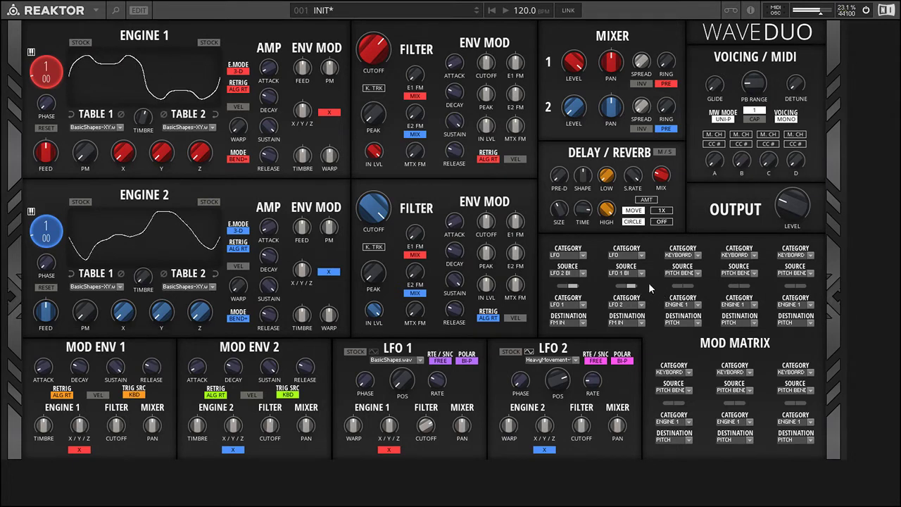
Lower LFO 1's rate slightly and load Hourglass.wav as its wavetable at position 70.3.
left_click_drag(435, 380, 438, 392)
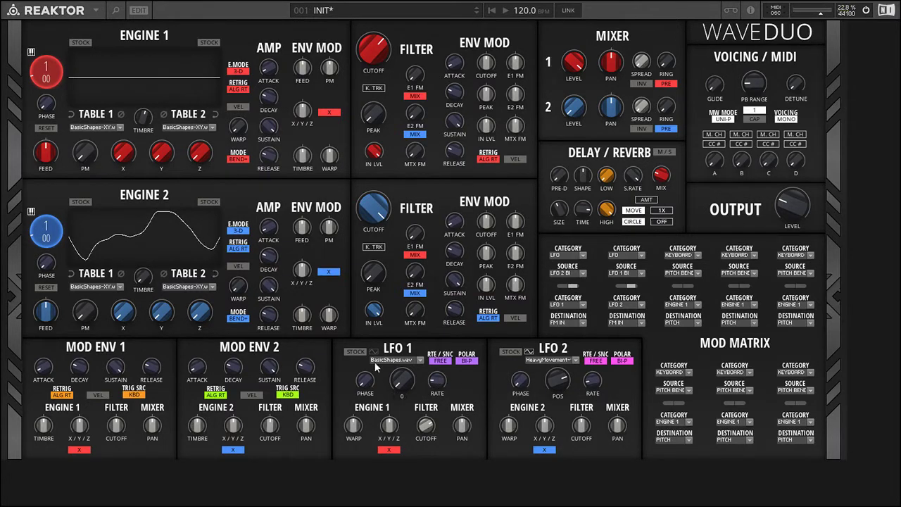
left_click(422, 360)
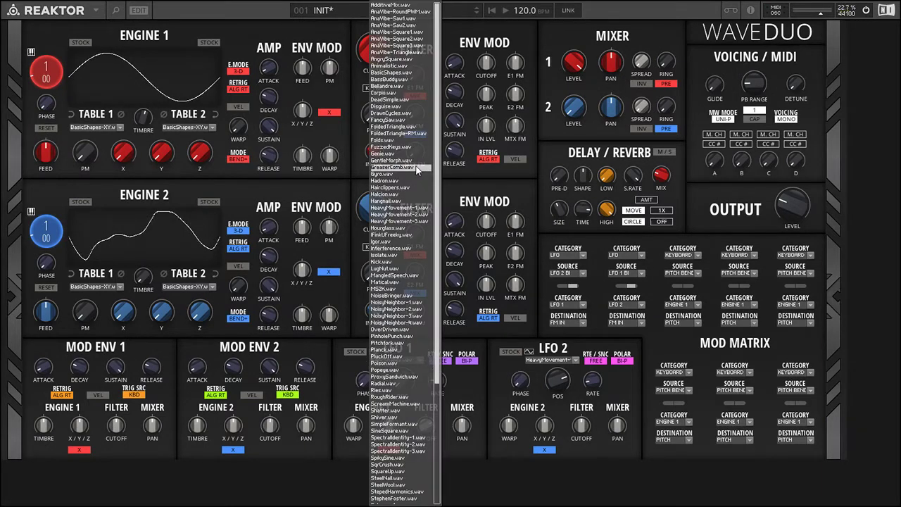
left_click(408, 230)
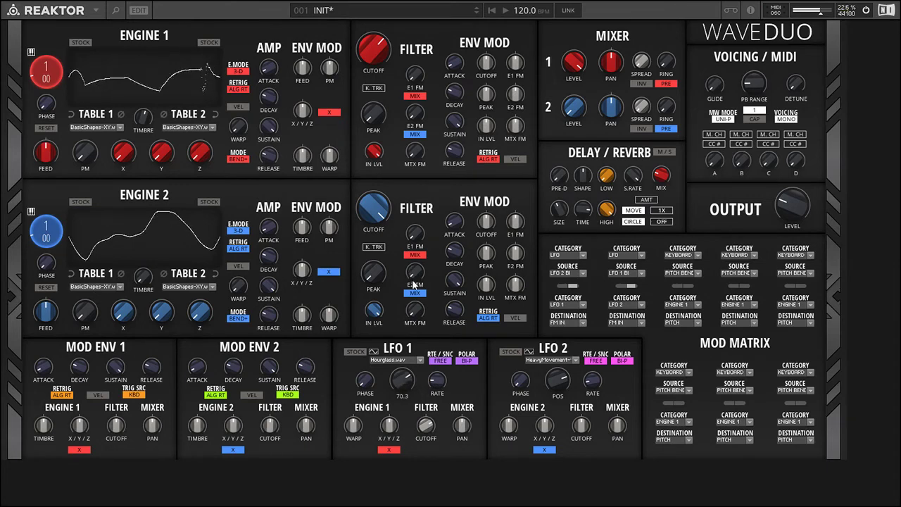
Replace LFO 1's wavetable with Subman-1.wav and set its position slightly below the midpoint.
left_click(421, 359)
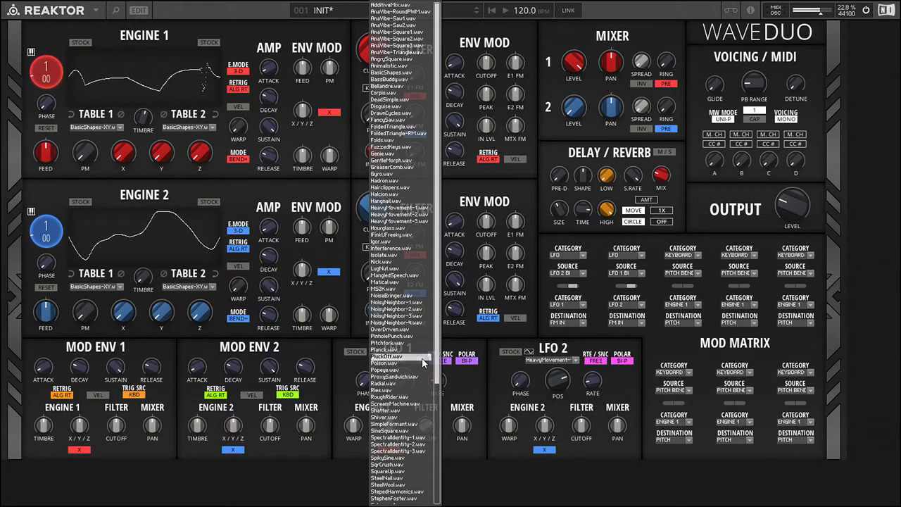
scroll(416, 361, "down", 3)
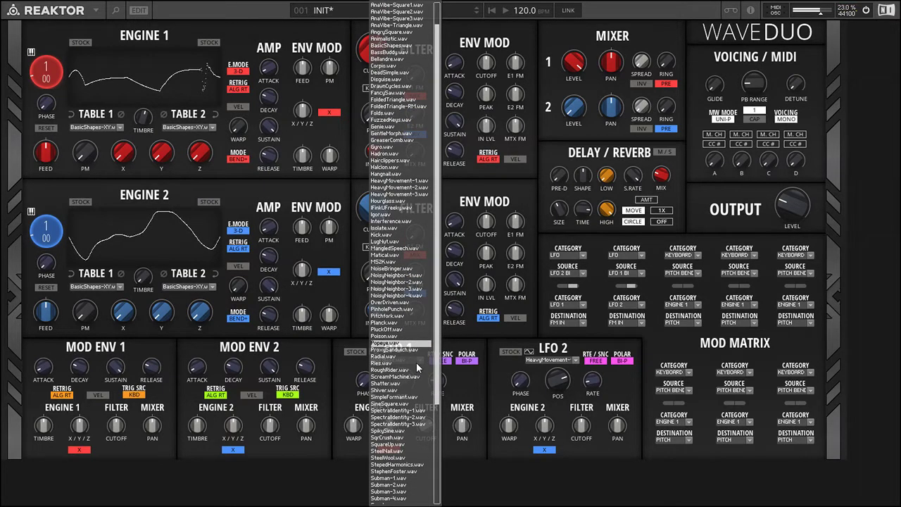
scroll(416, 362, "down", 5)
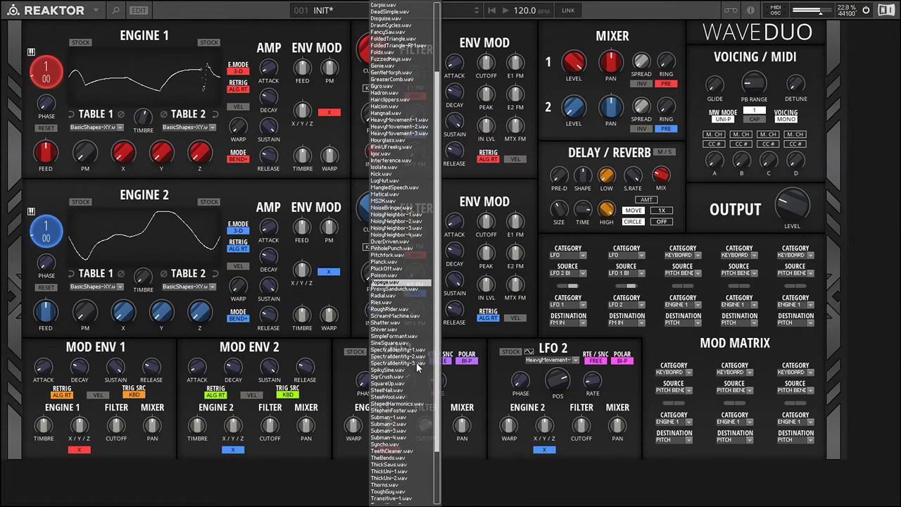
left_click(406, 397)
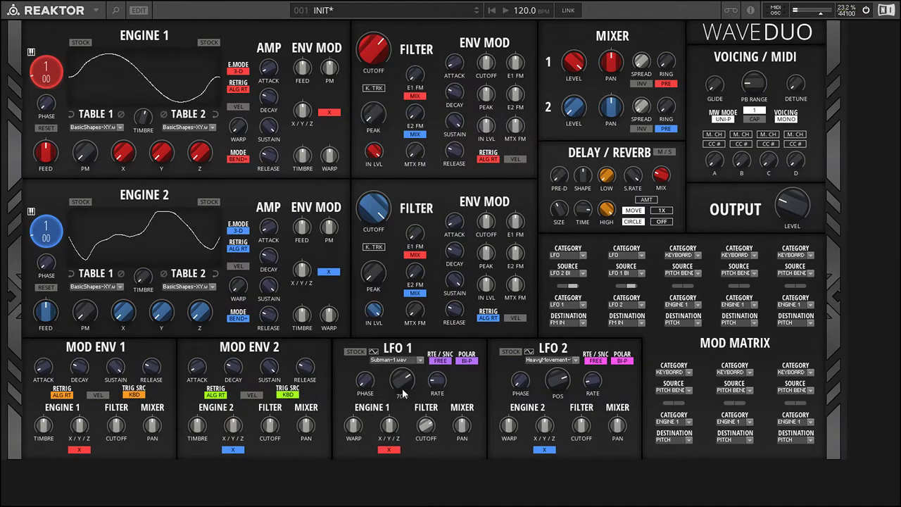
left_click_drag(405, 377, 415, 458)
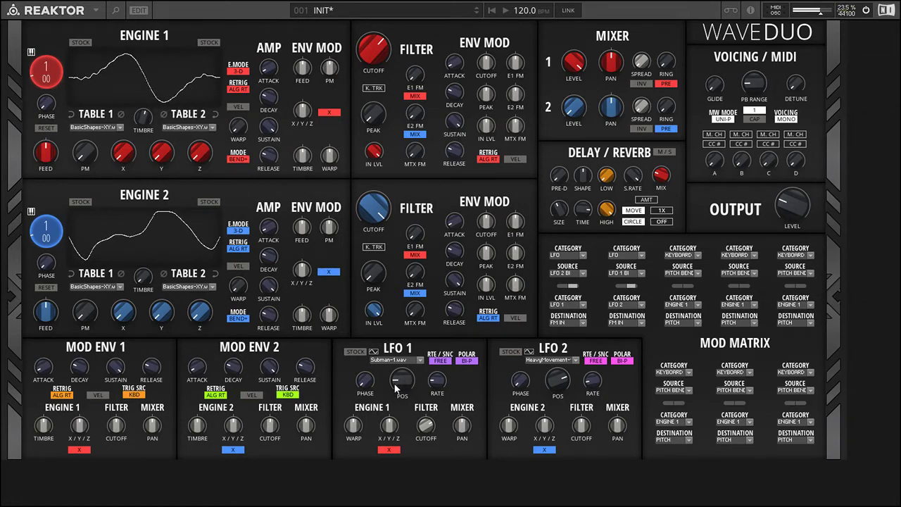
left_click_drag(397, 387, 399, 359)
left_click(403, 361)
left_click(357, 366)
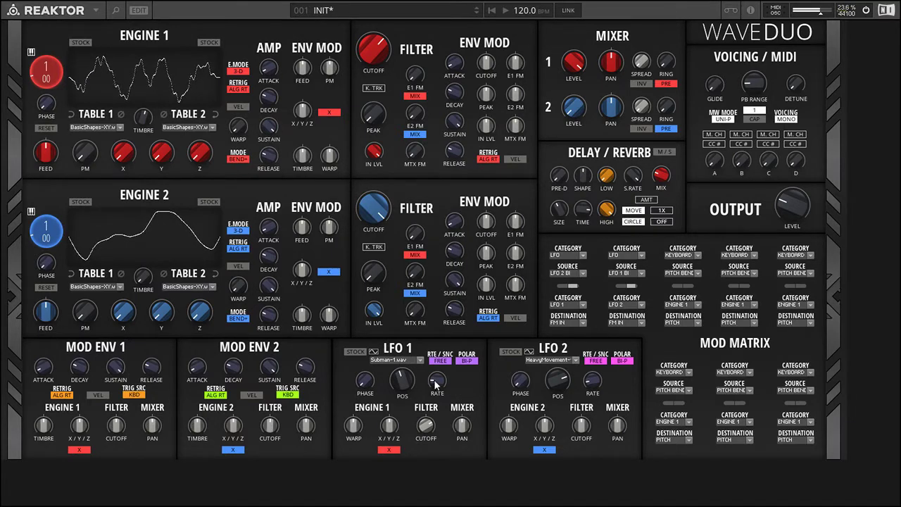
Fine-tune the rates of LFO 1 and LFO 2 and turn off both LFO waveform displays.
left_click_drag(437, 381, 437, 383)
left_click_drag(437, 382, 444, 392)
left_click_drag(598, 384, 597, 382)
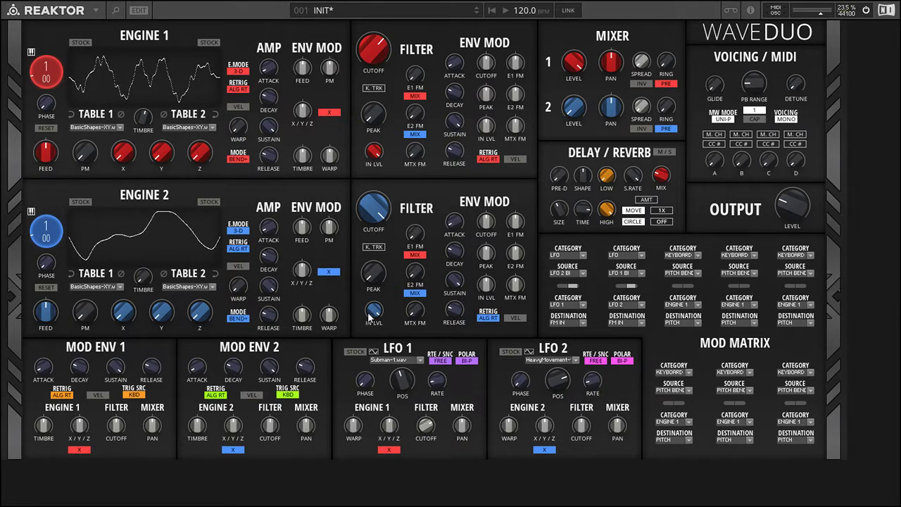
left_click(374, 351)
left_click(528, 353)
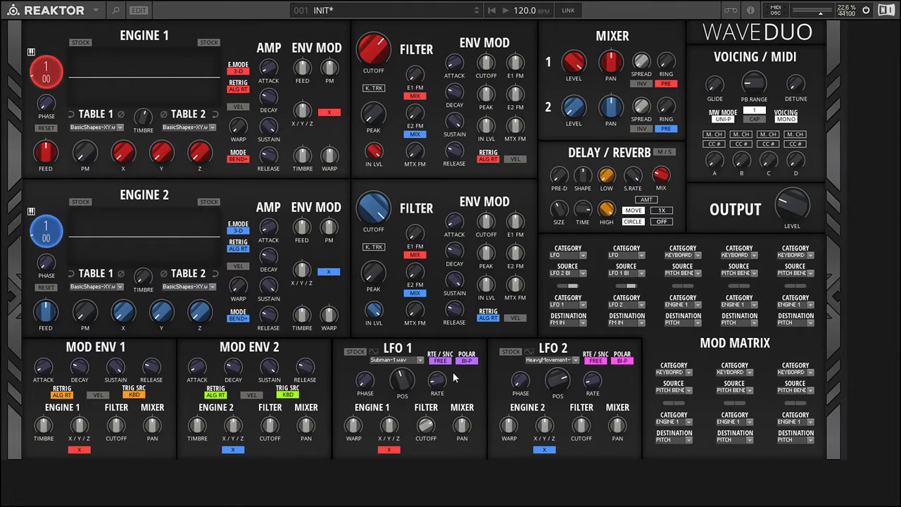
Route LFO 2 BI to LFO 1's POSITION in the third mod matrix slot with a positive amount.
left_click(699, 255)
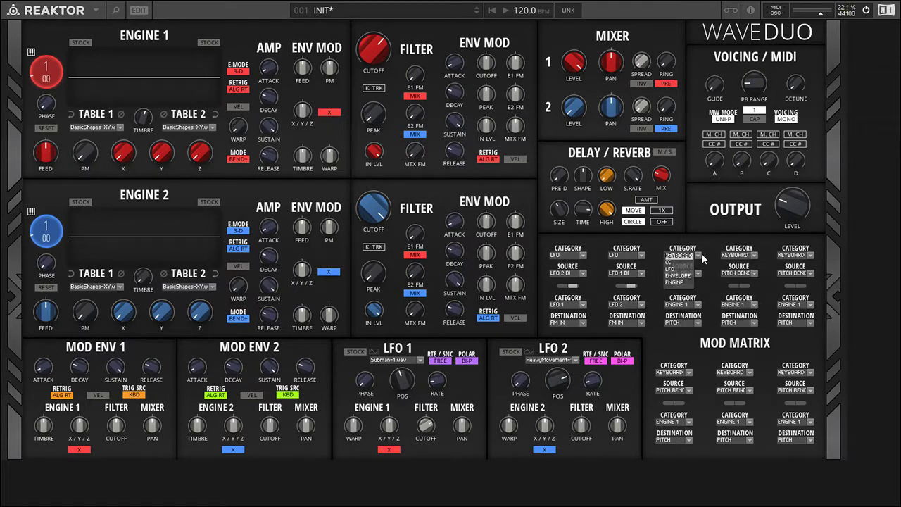
left_click(683, 263)
left_click(697, 274)
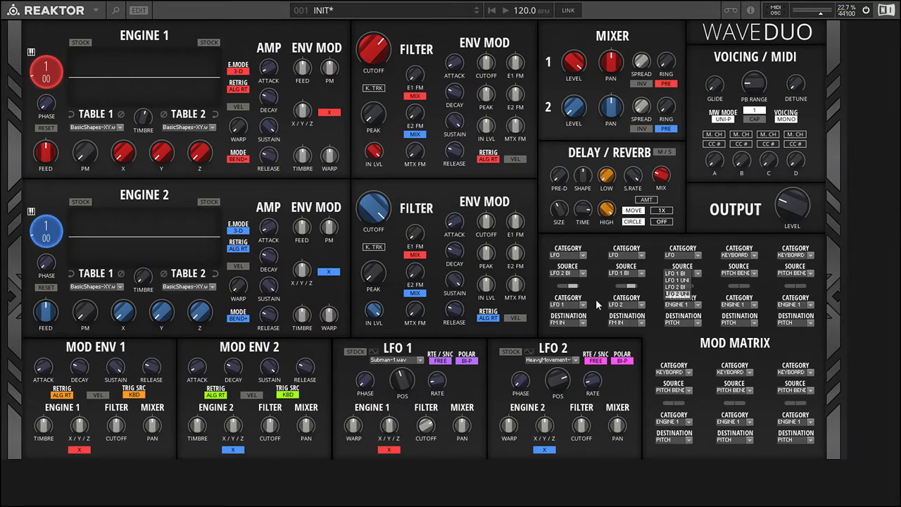
left_click(687, 291)
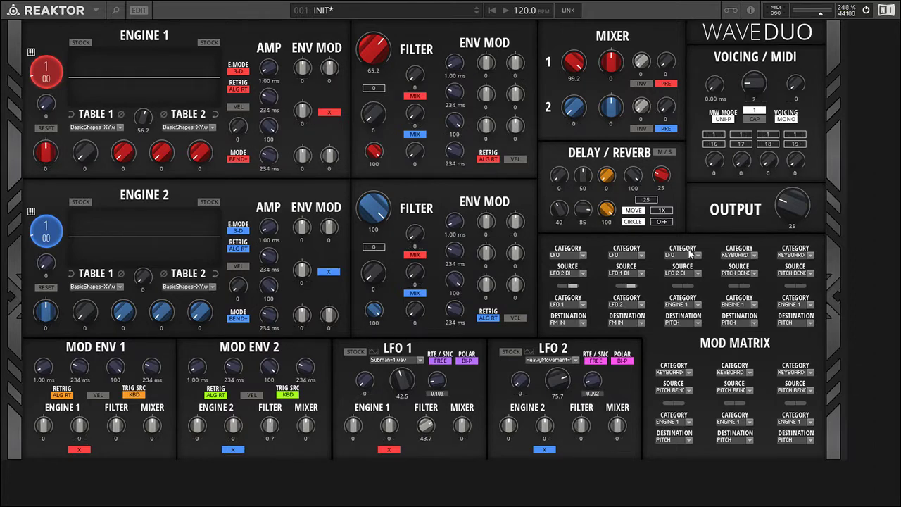
left_click(697, 305)
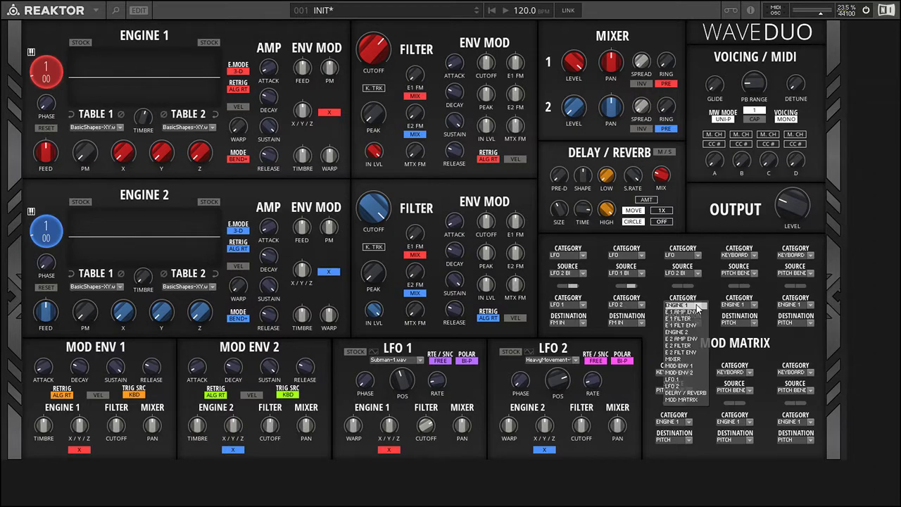
left_click(674, 378)
left_click(696, 321)
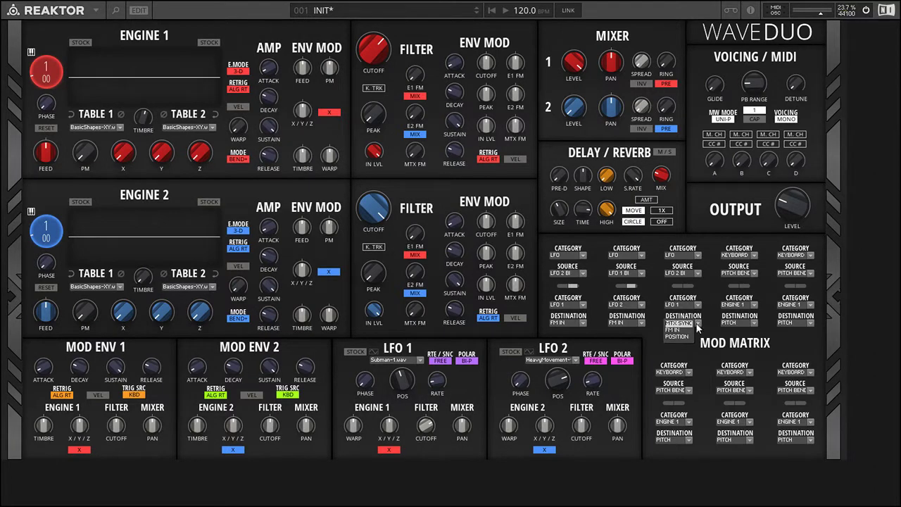
left_click(677, 335)
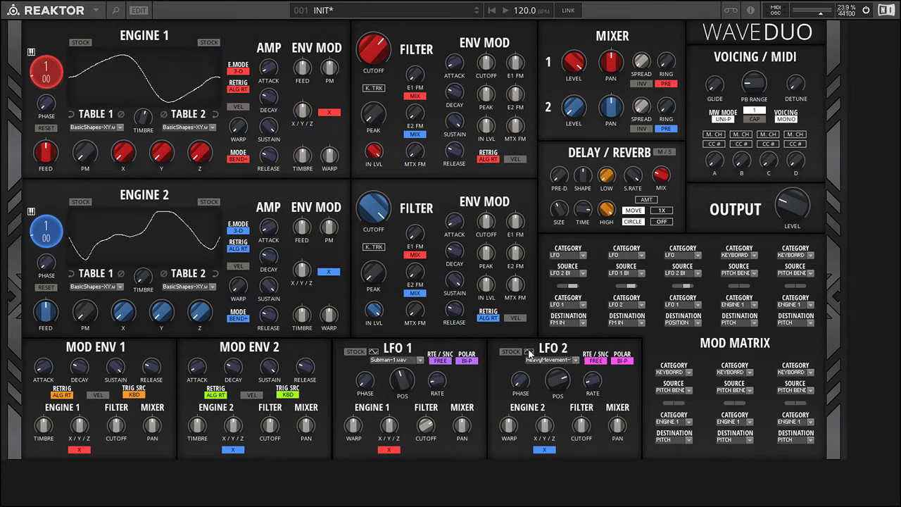
Route LFO 1 BI to LFO 2's POSITION in the fourth mod matrix slot with a positive amount.
left_click(752, 256)
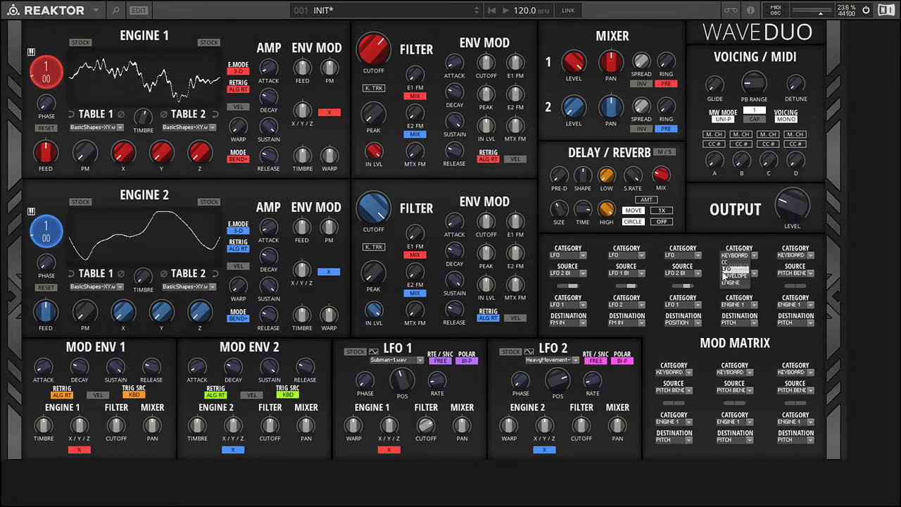
left_click(734, 274)
left_click(743, 304)
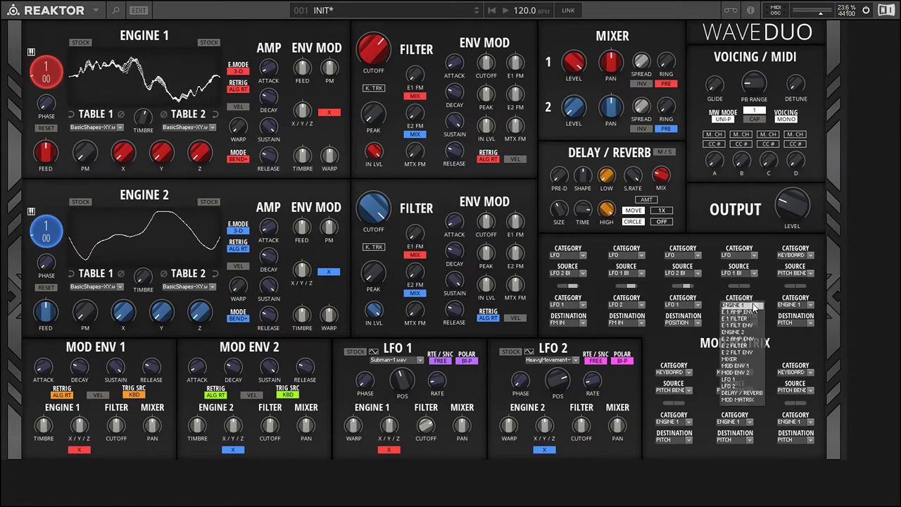
left_click(736, 386)
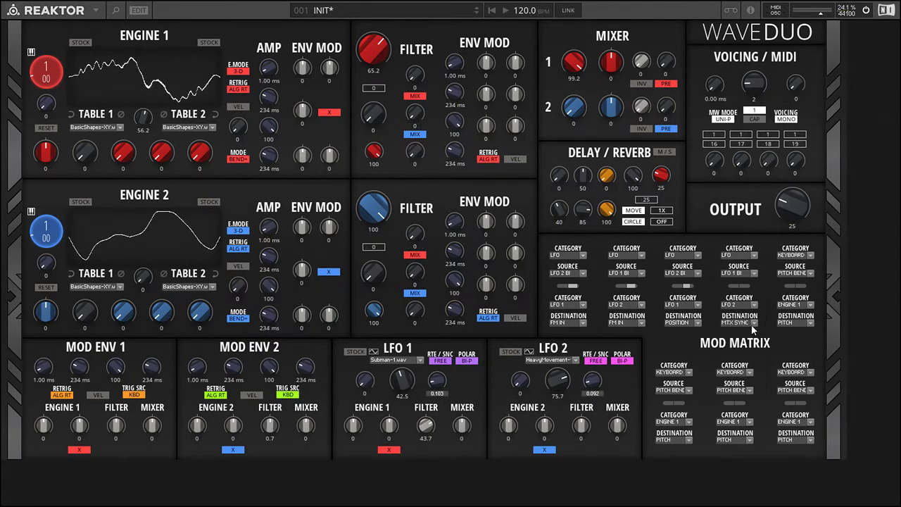
left_click(753, 323)
left_click(735, 336)
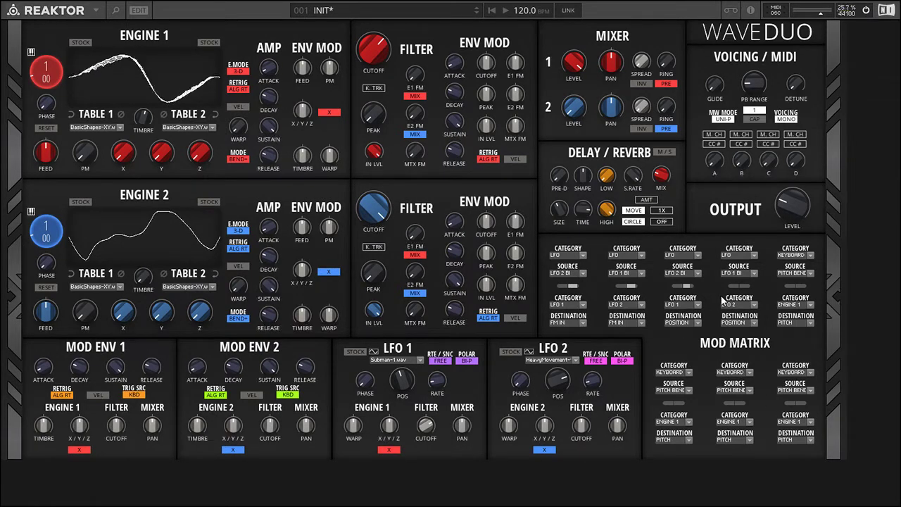
left_click_drag(748, 286, 789, 281)
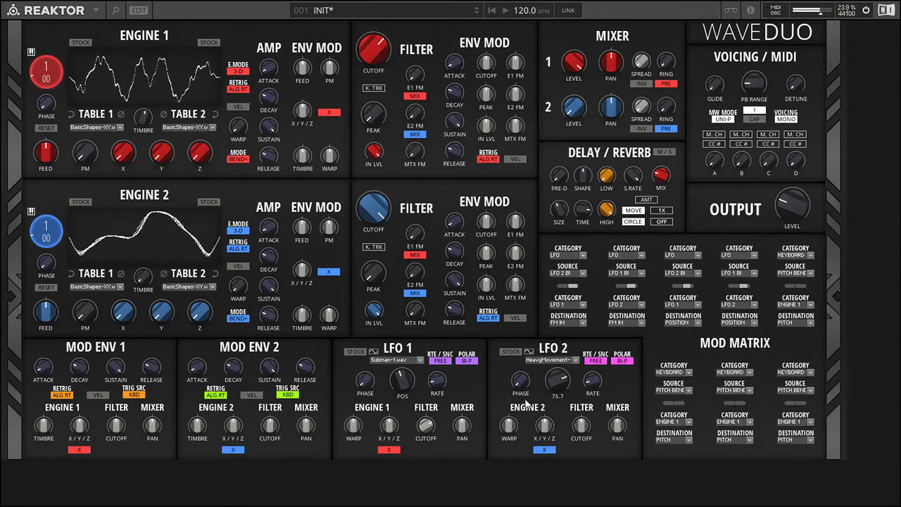
Increase LFO 1's filter cutoff modulation and set Engine 1's filter cutoff to about 71.2 and peak to about 46.
mouse_move(442, 382)
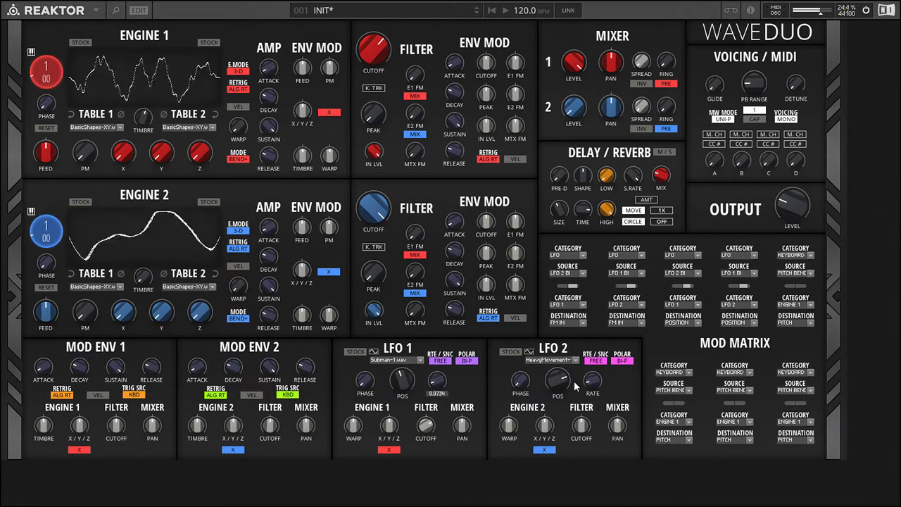
mouse_move(595, 383)
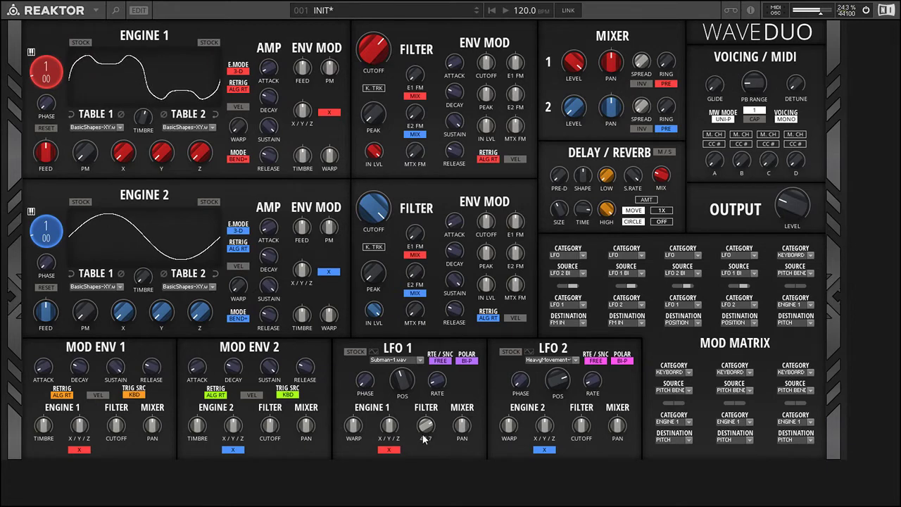
left_click_drag(425, 427, 424, 413)
left_click_drag(378, 54, 375, 96)
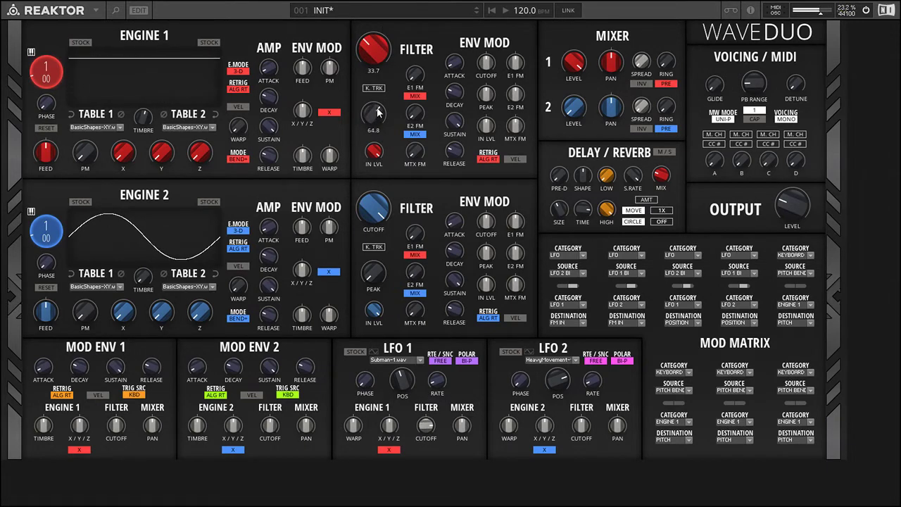
mouse_move(380, 64)
left_mouse_down()
mouse_move(384, 34)
mouse_move(382, 53)
left_mouse_up()
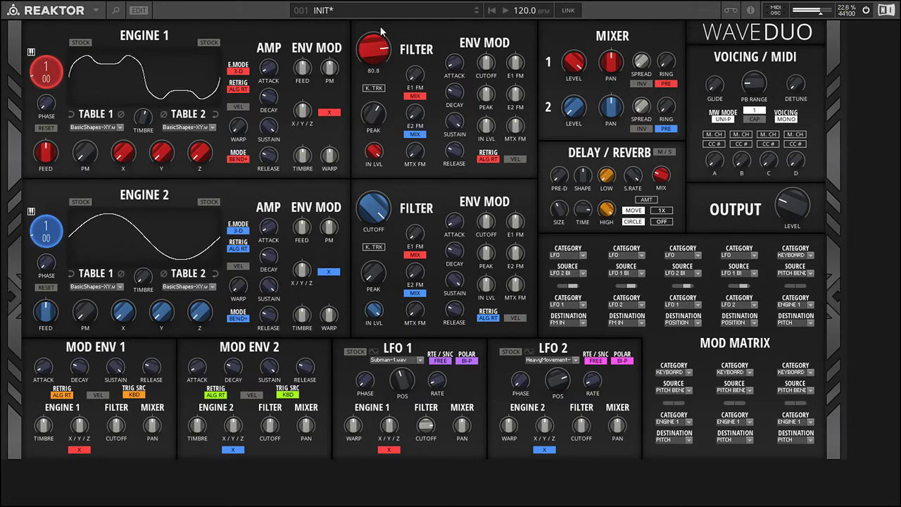
left_click_drag(374, 112, 375, 142)
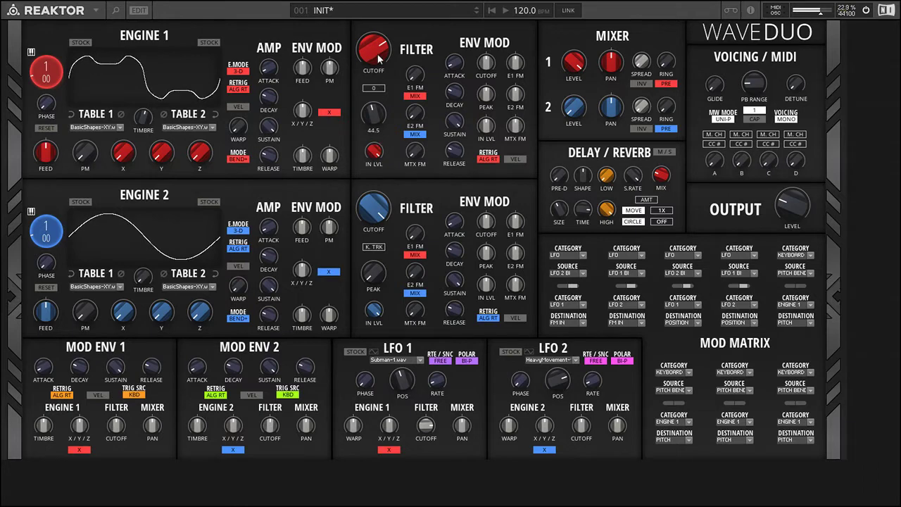
mouse_move(373, 61)
left_mouse_down()
mouse_move(388, 10)
mouse_move(382, 53)
left_mouse_up()
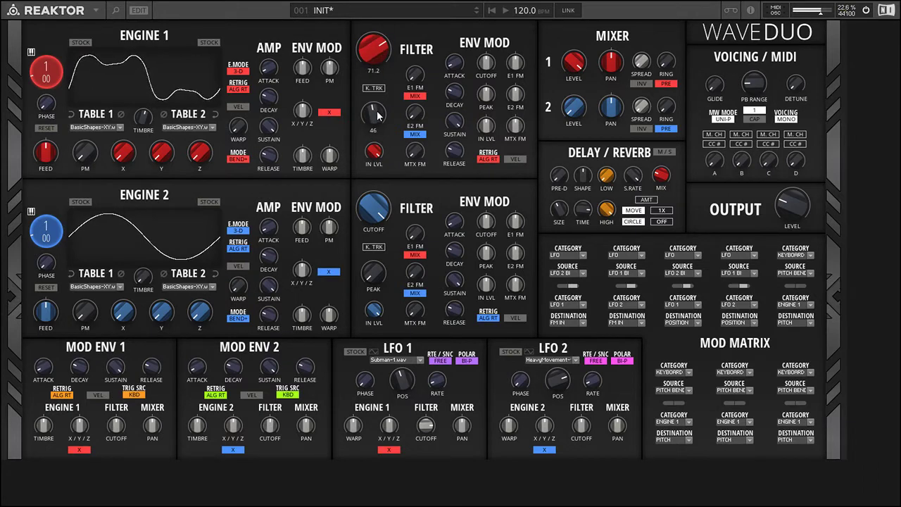
Set LFO 1's wavetable position to 57 and lower LFO 2's position to slightly above the midpoint.
left_click(554, 391)
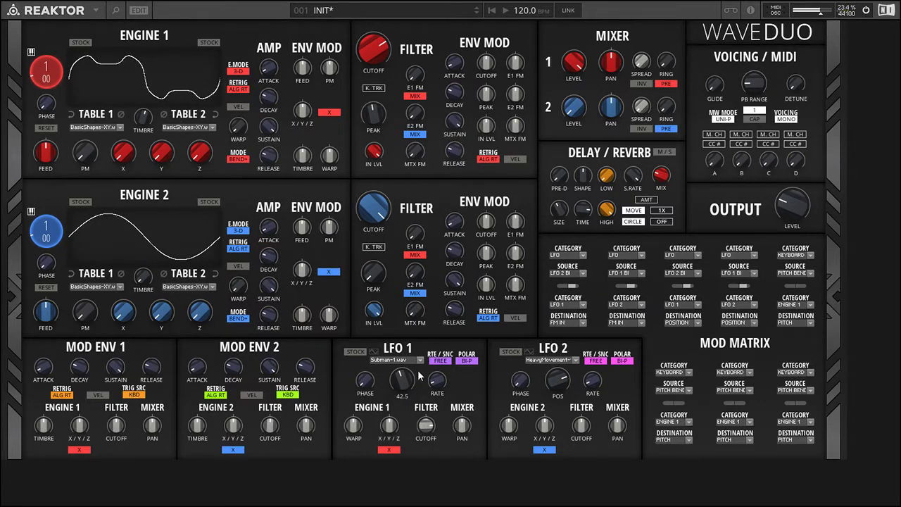
left_click_drag(410, 383, 401, 338)
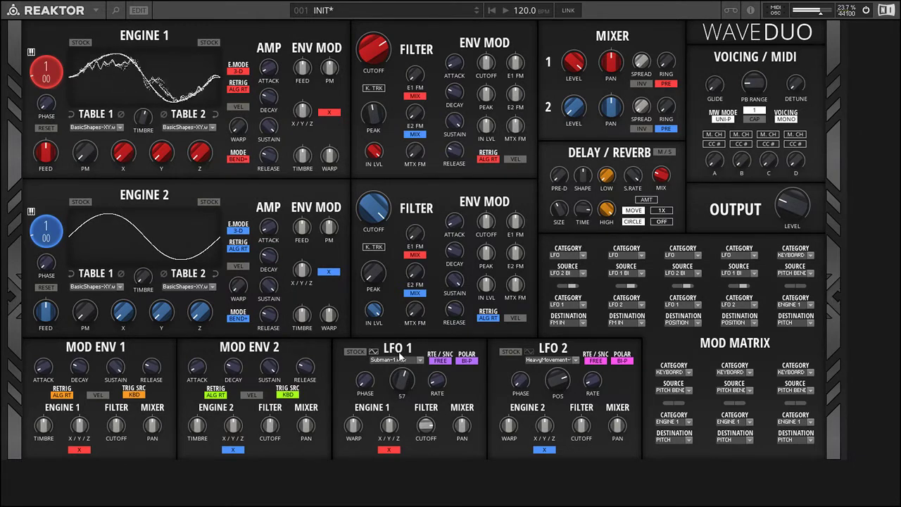
left_click_drag(556, 381, 561, 419)
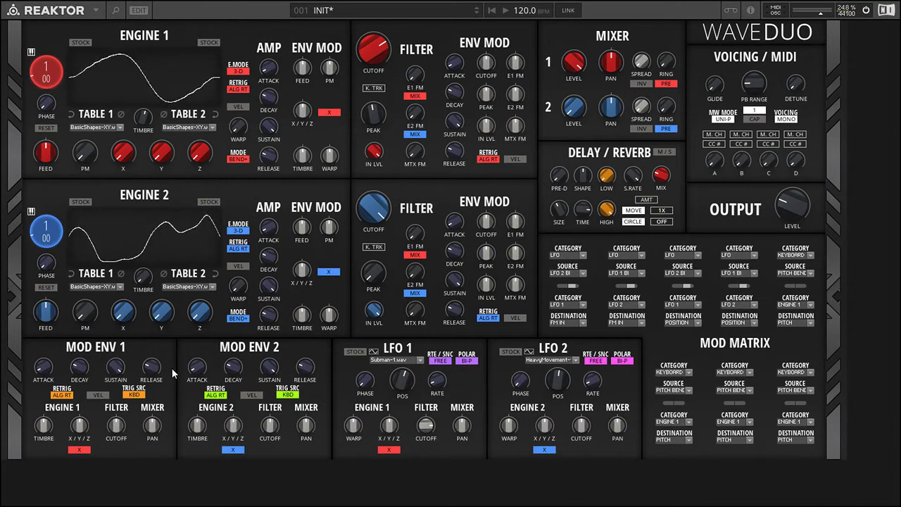
Set Mod Env 1's trigger source to LOOP, try it on the filter cutoff, and shorten its release.
left_click(141, 395)
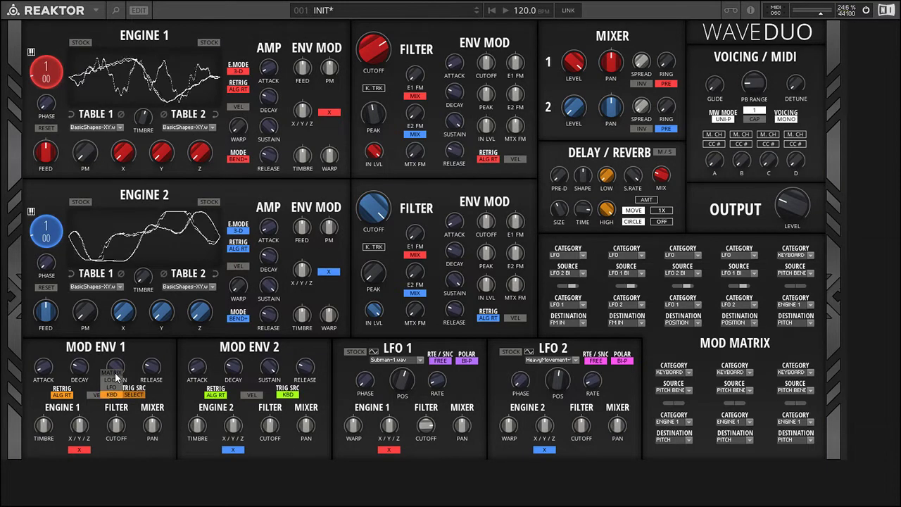
left_click(112, 379)
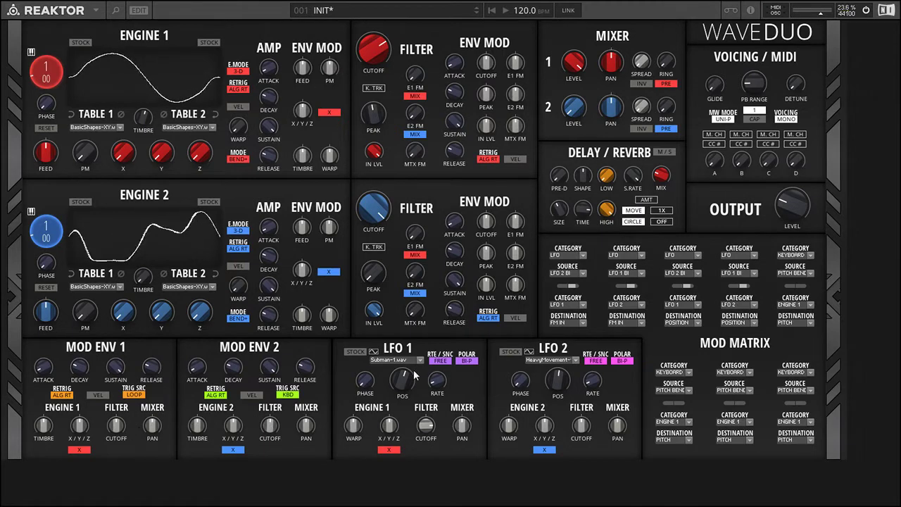
left_click_drag(117, 427, 121, 376)
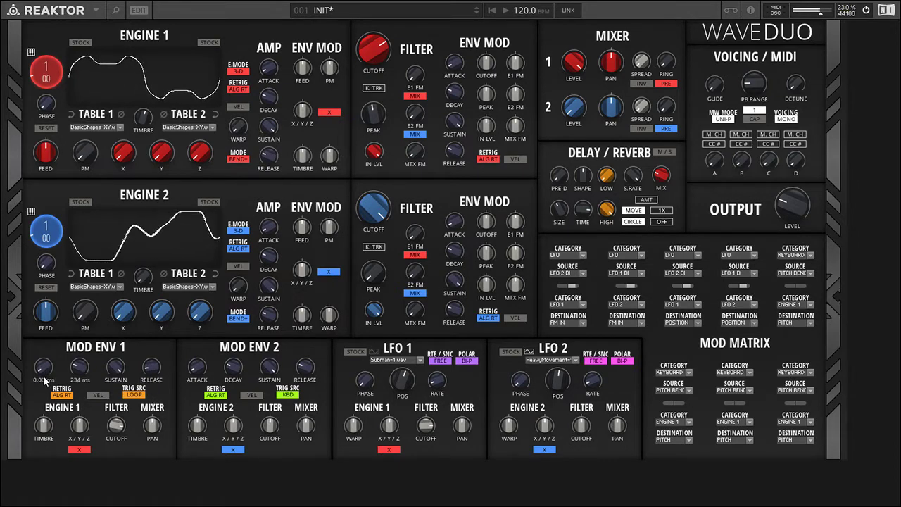
left_click_drag(154, 365, 154, 386)
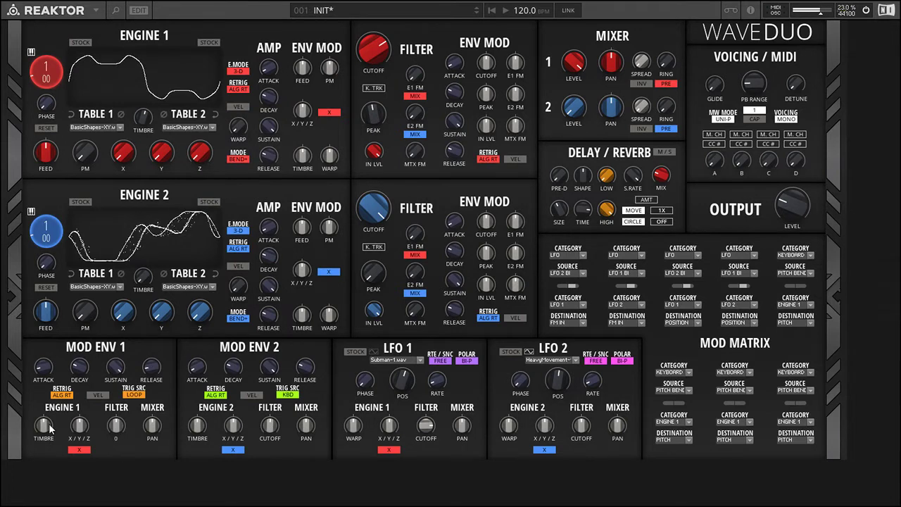
Apply Mod Env 1 strongly to Engine 1's timbre, lengthen its release, and reduce LFO 1's filter cutoff modulation.
left_click_drag(43, 425, 47, 321)
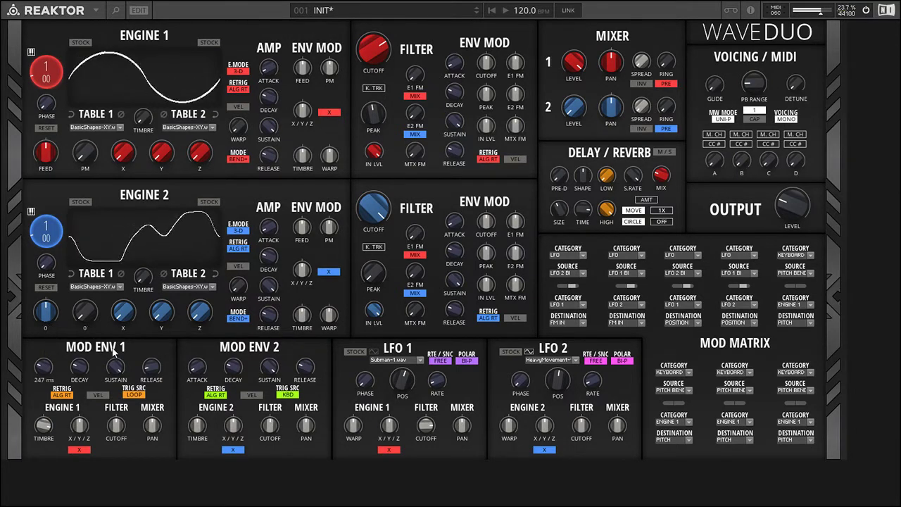
left_click_drag(148, 352, 150, 331)
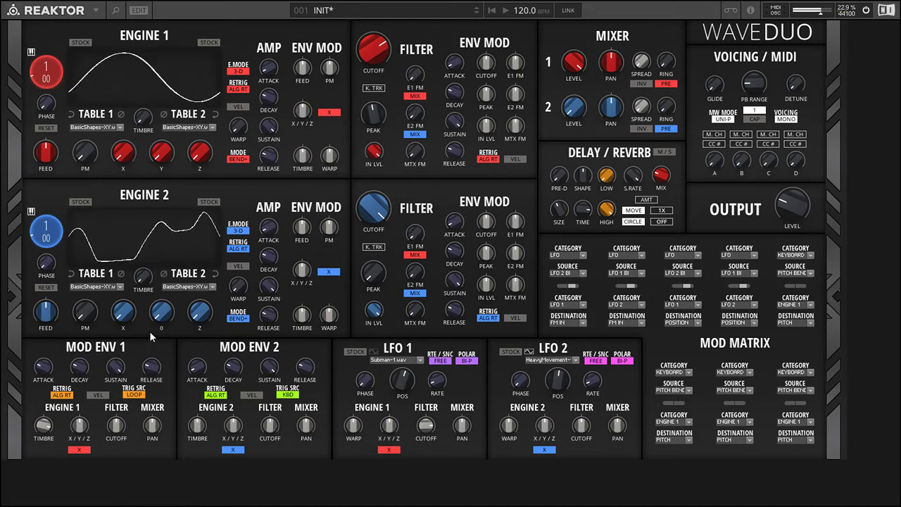
left_click_drag(426, 425, 428, 449)
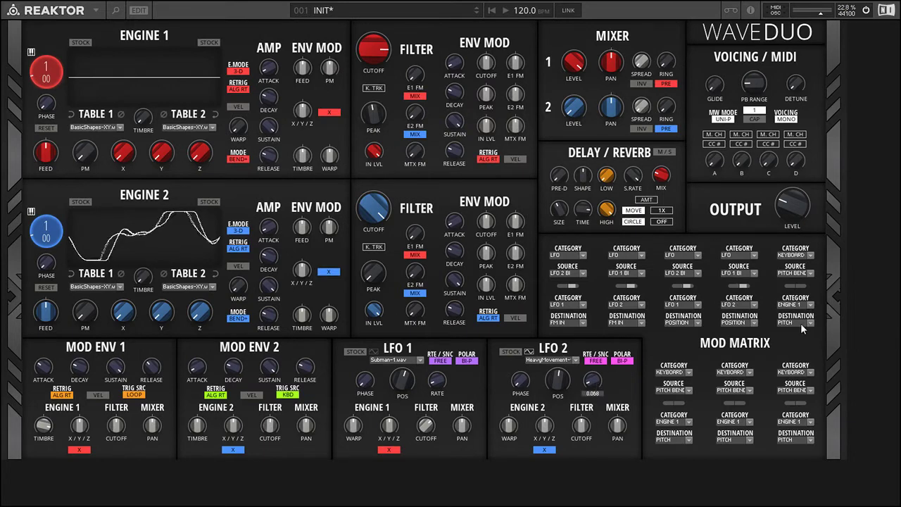
Route the MOD 1 envelope to LFO 2's POSITION in the fifth mod matrix slot with a positive amount.
left_click(810, 255)
left_click(791, 276)
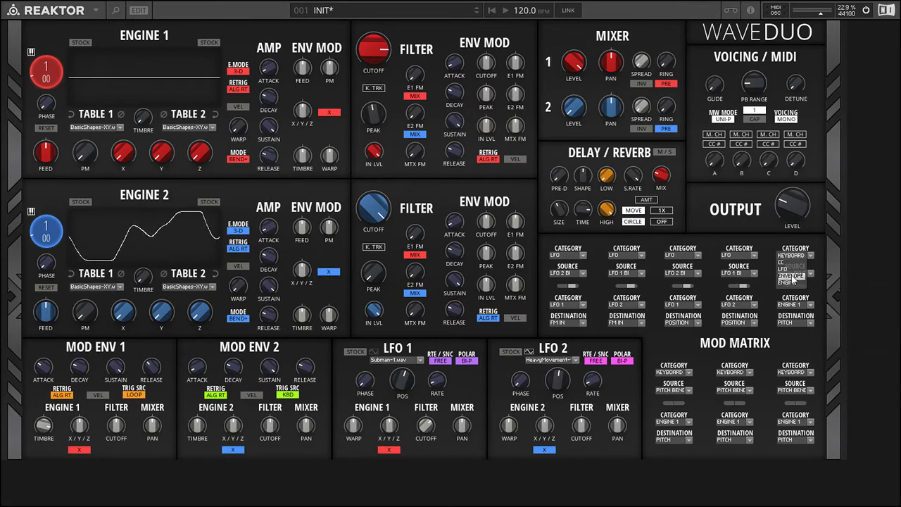
left_click(809, 274)
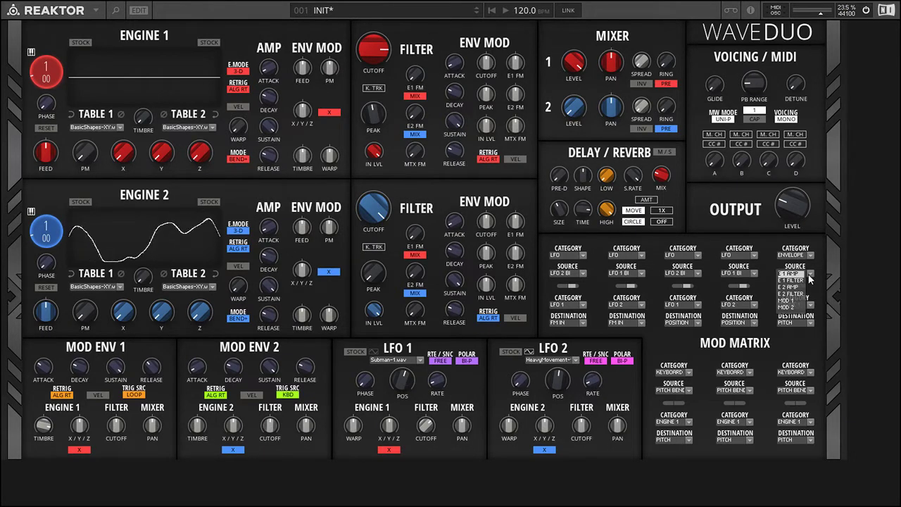
left_click(787, 300)
left_click(809, 305)
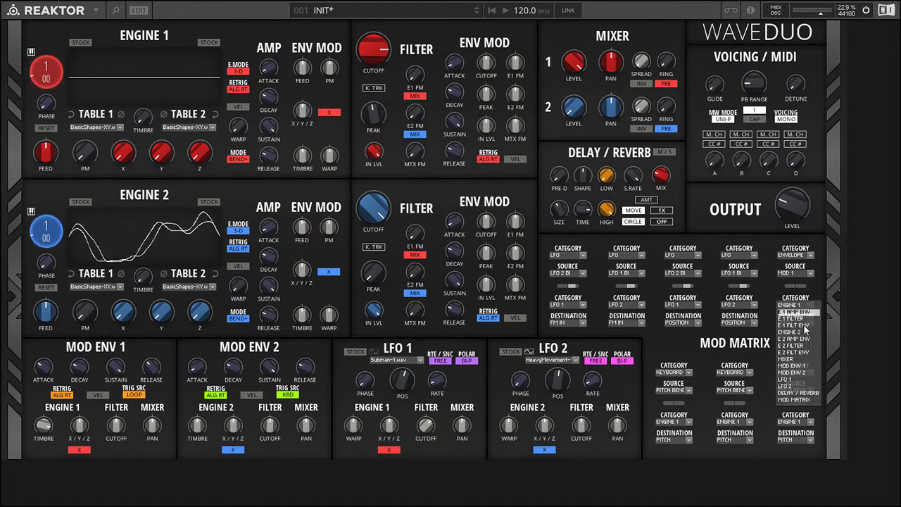
left_click(799, 386)
left_click(810, 321)
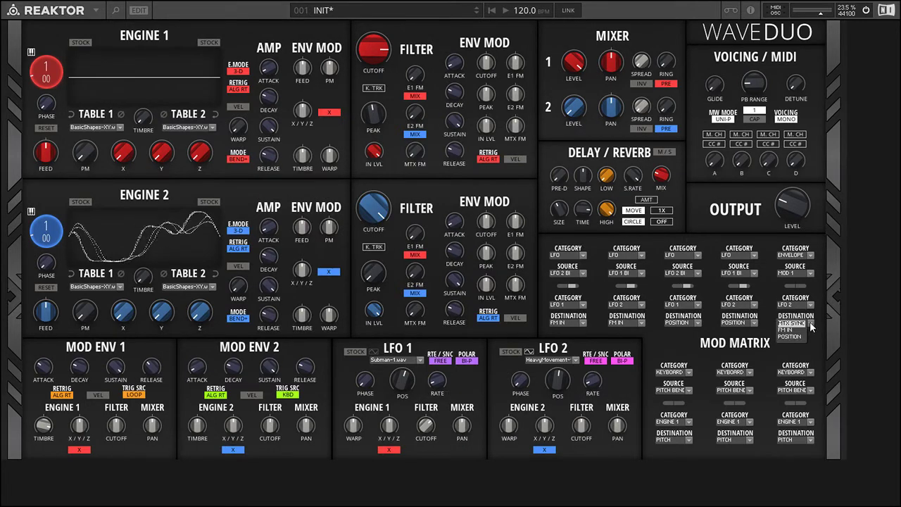
left_click(796, 338)
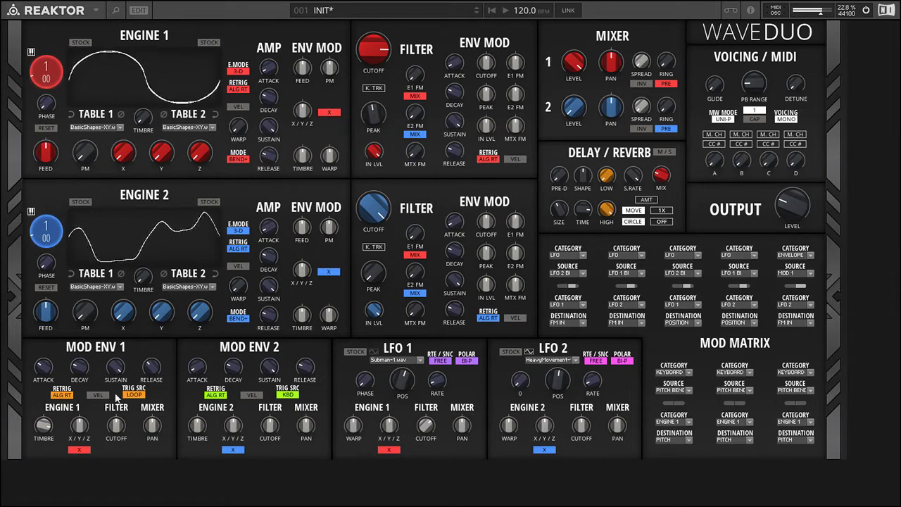
Shorten Mod Env 1's release to about 1.46 ms and its attack to about 146 ms.
mouse_move(153, 380)
left_click_drag(153, 380, 160, 423)
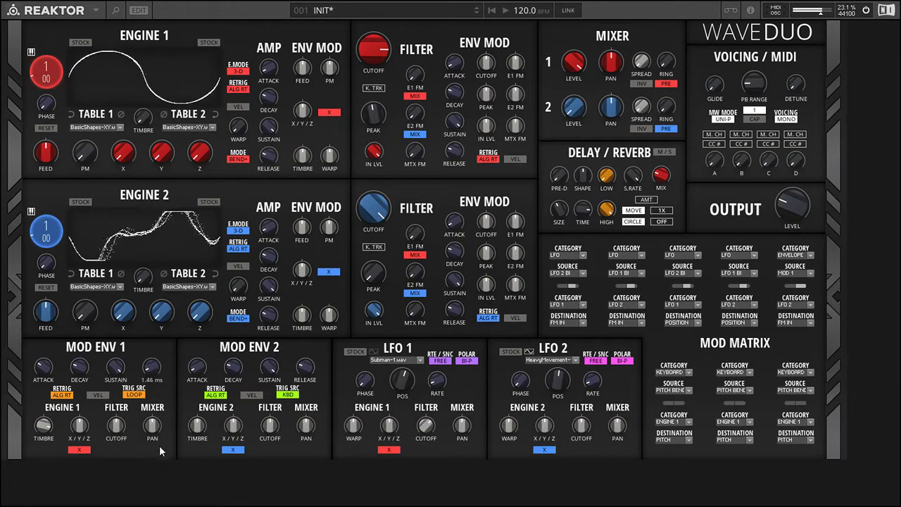
left_click_drag(161, 460, 161, 467)
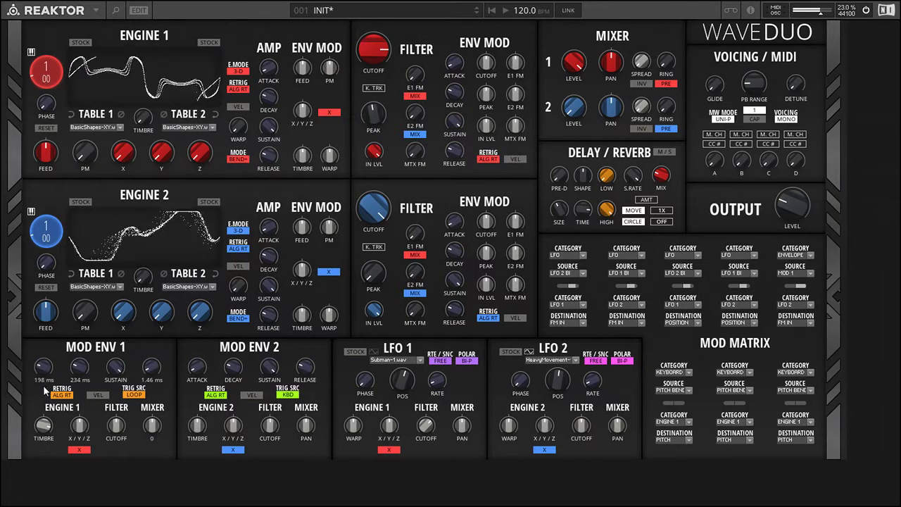
mouse_move(44, 381)
left_mouse_down()
mouse_move(46, 404)
mouse_move(45, 391)
left_mouse_up()
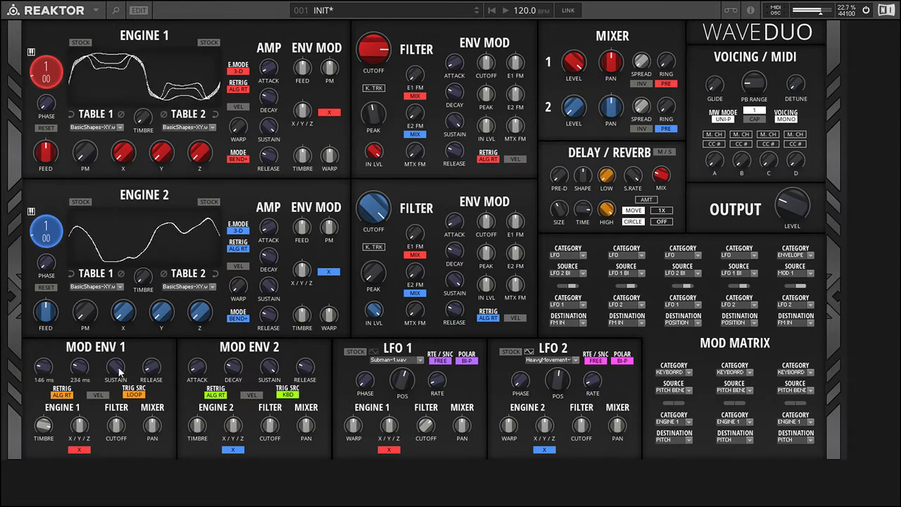
Set Mod Env 1's release to about 354 ms and route LFO 1 UNI to Mod Env 1's RELEASE in the sixth mod matrix slot.
left_click_drag(151, 365, 152, 318)
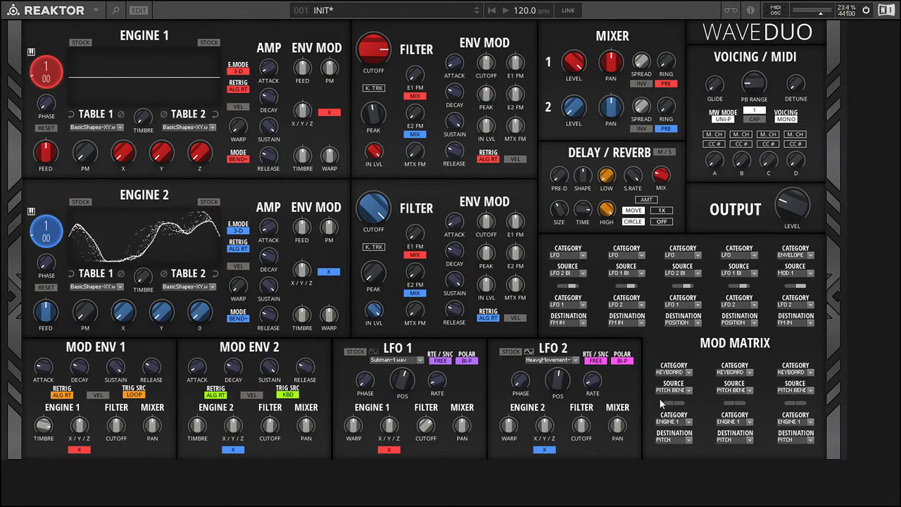
left_click(689, 371)
left_click(665, 386)
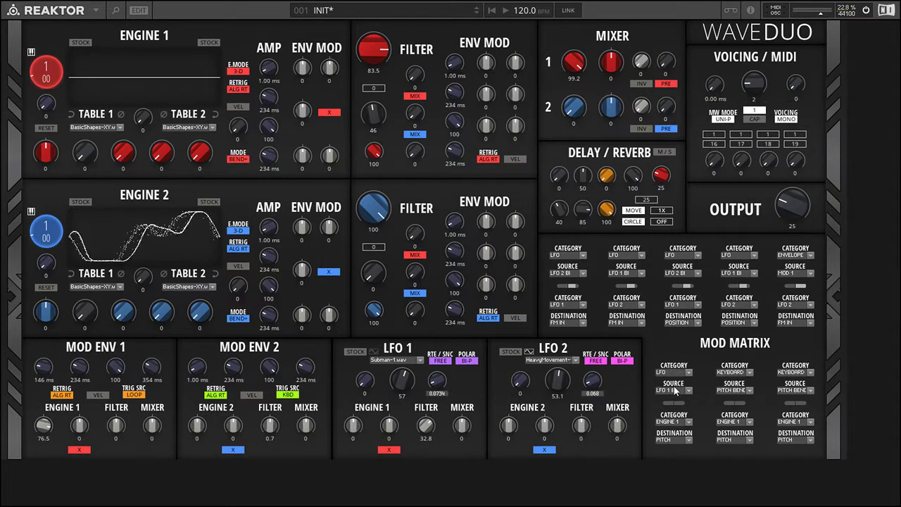
left_click(689, 389)
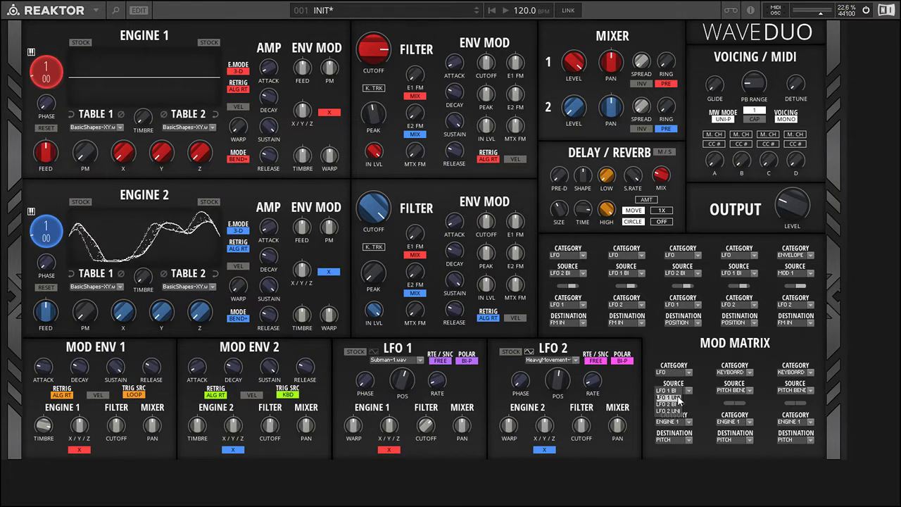
left_click(673, 398)
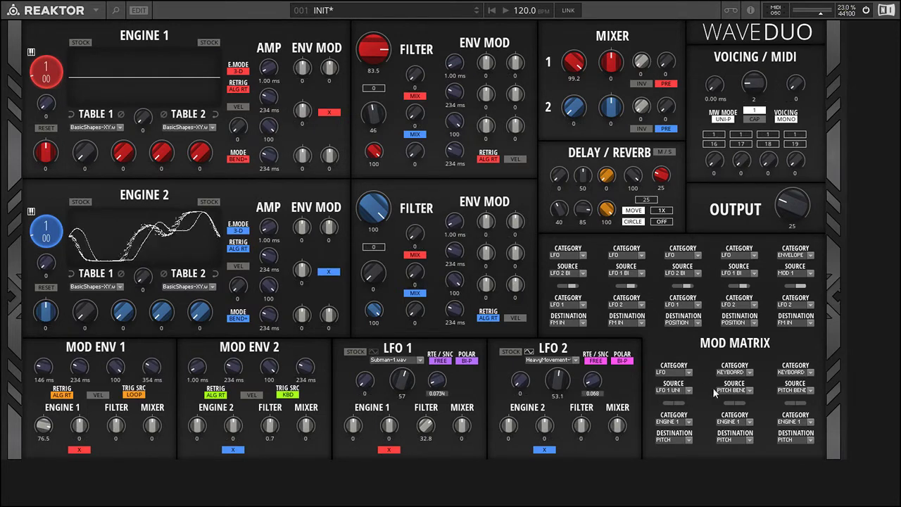
left_click(687, 421)
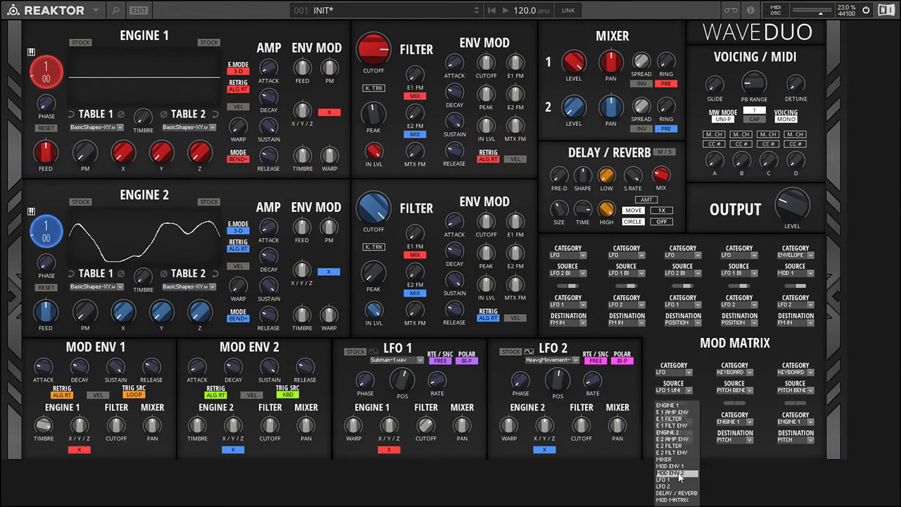
left_click(685, 468)
left_click(688, 440)
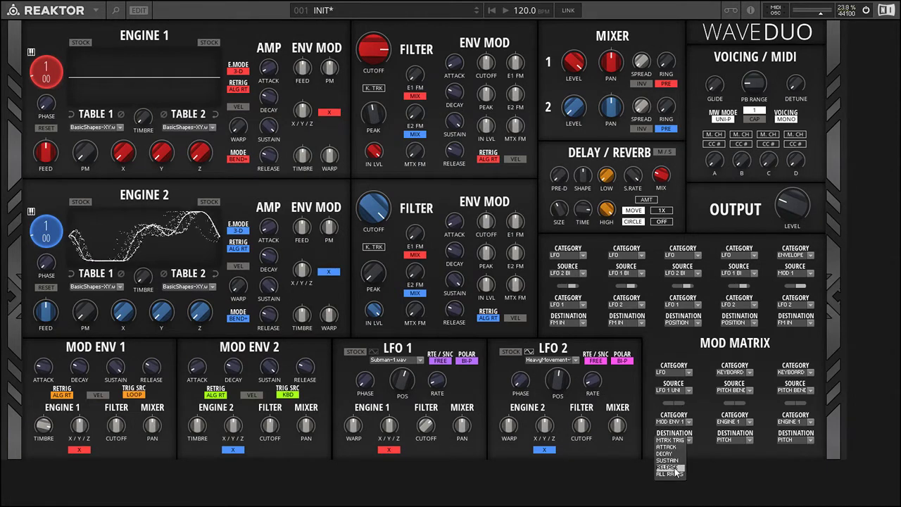
left_click(667, 467)
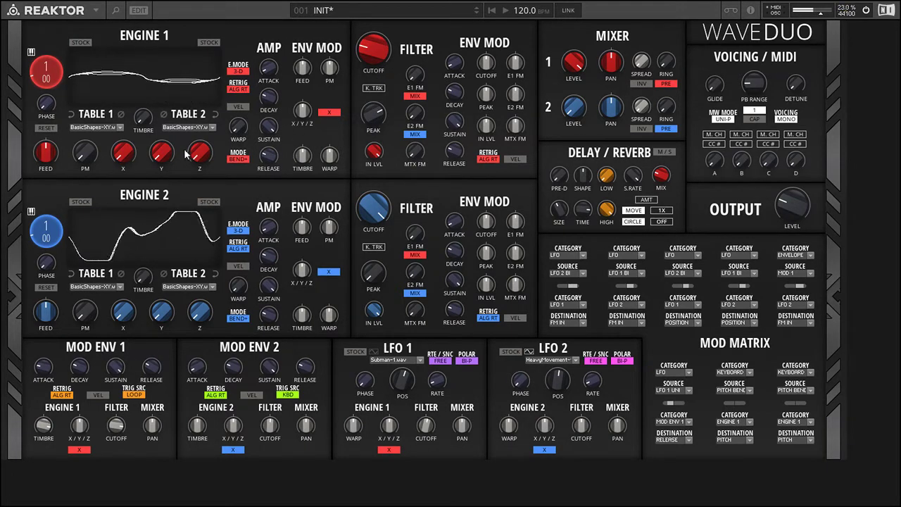
Switch Engine 1's E.MODE to TRAD and load Hairclippers.wav into its Table 1.
left_click(234, 71)
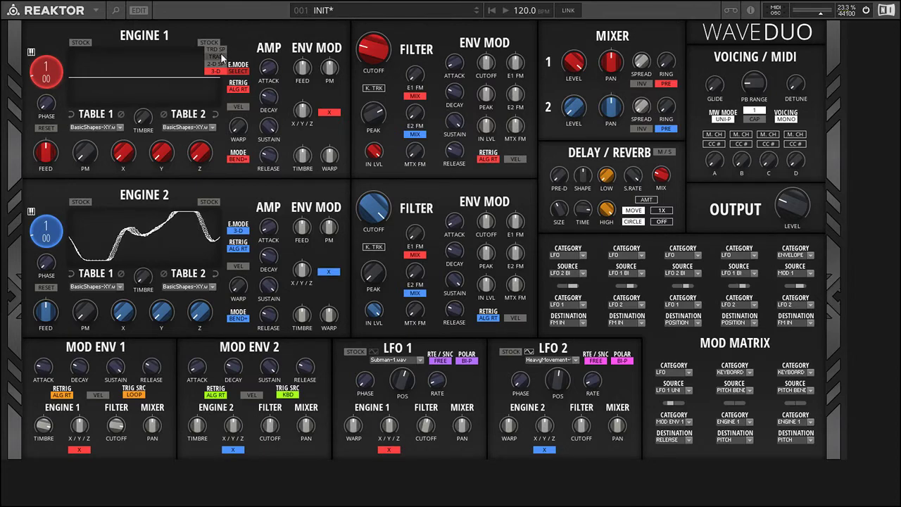
left_click(221, 56)
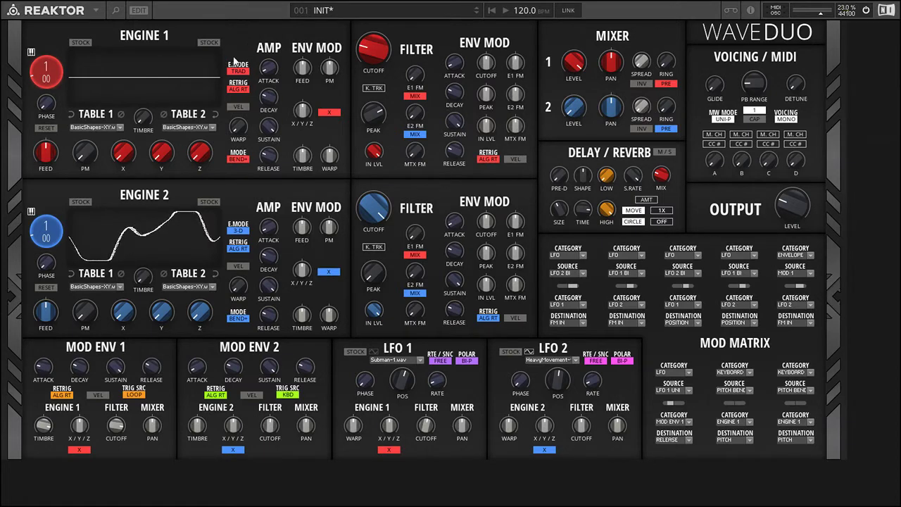
left_click(106, 127)
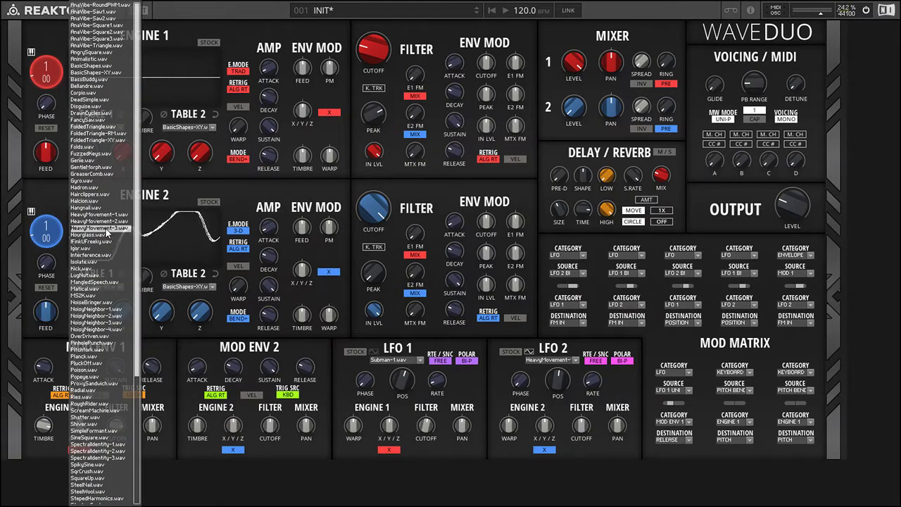
left_click(102, 195)
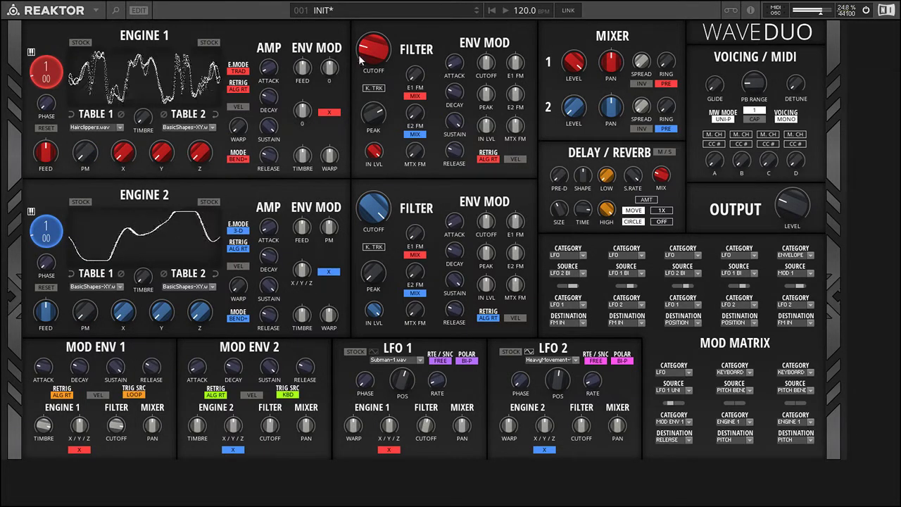
Reshape Engine 1's tone by raising X to about 86.7 and its timbre, with the filter cutoff at about 12.6.
left_click_drag(123, 152, 122, 36)
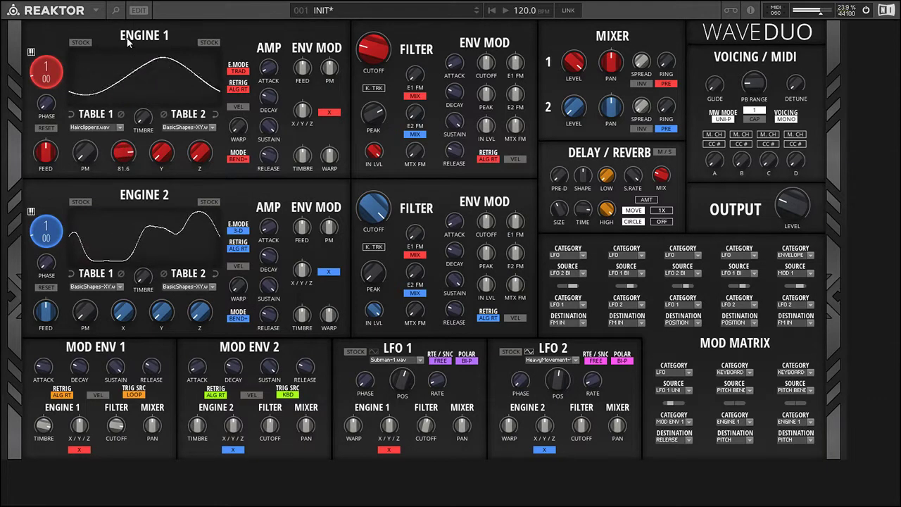
left_click_drag(143, 114, 145, 18)
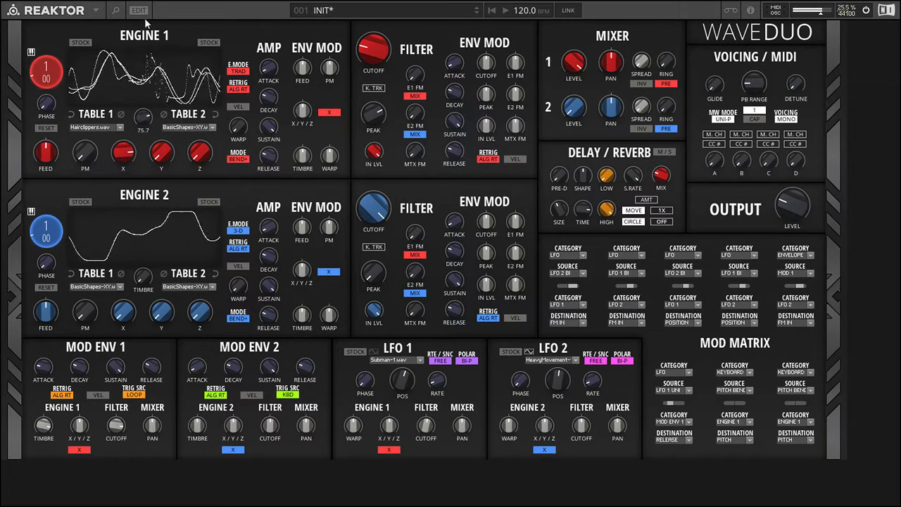
left_click_drag(373, 54, 374, 83)
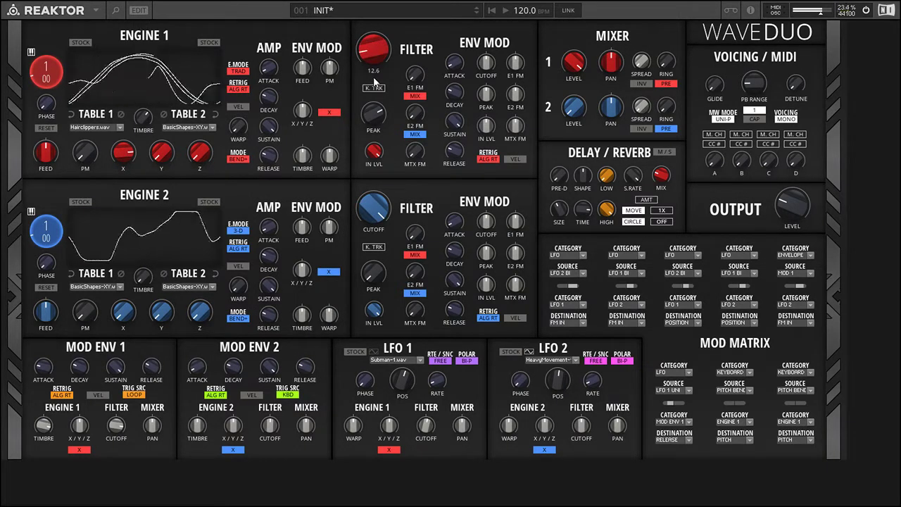
mouse_move(121, 149)
left_mouse_down()
mouse_move(122, 167)
mouse_move(122, 144)
left_mouse_up()
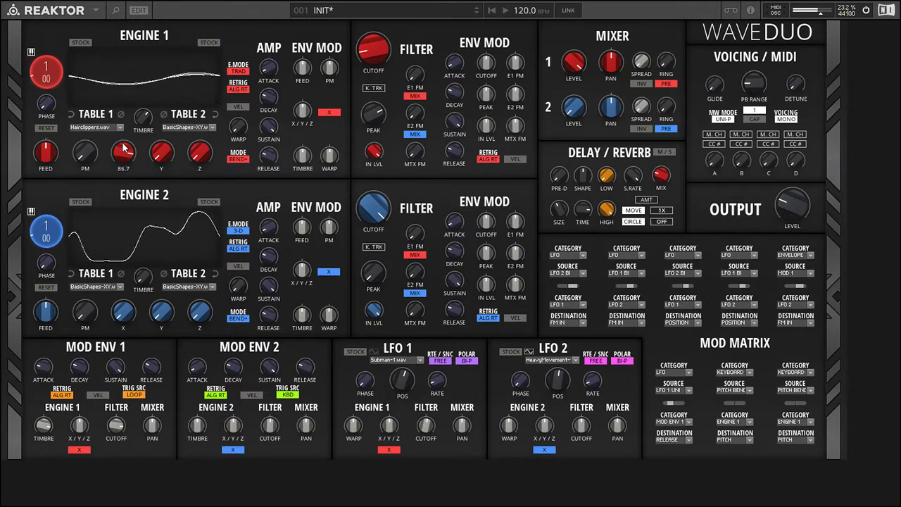
Load BasicShapes.wav into Engine 1's Table 2 and blend it in by raising Z and setting the timbre to about 83.5.
left_click(207, 128)
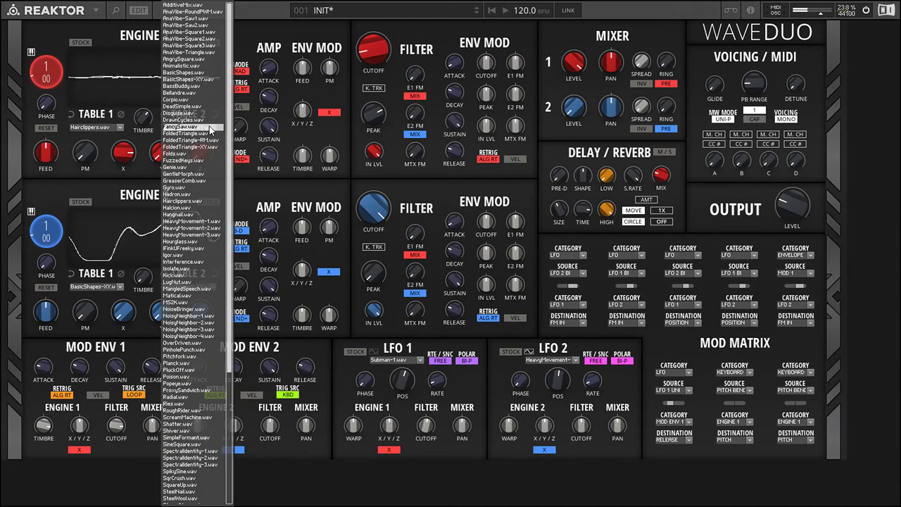
left_click(202, 73)
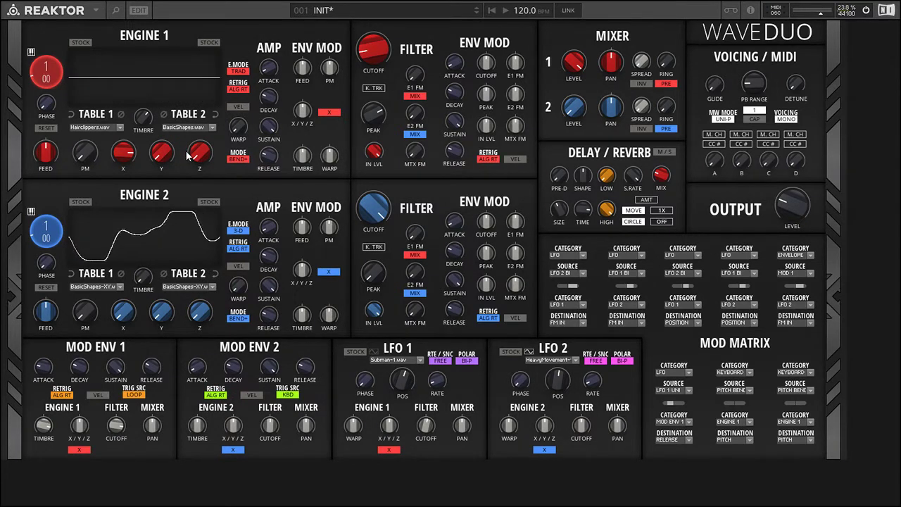
left_click_drag(190, 159, 182, 111)
mouse_move(127, 153)
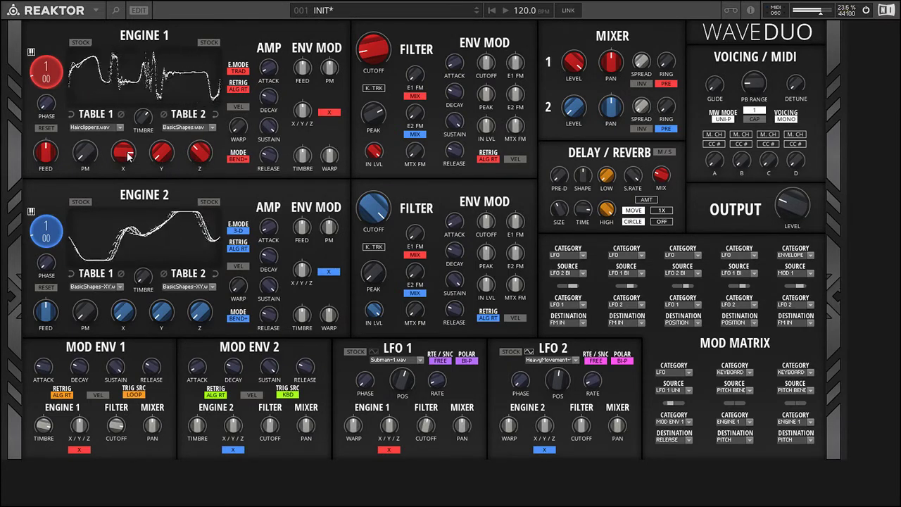
left_click_drag(141, 118, 140, 92)
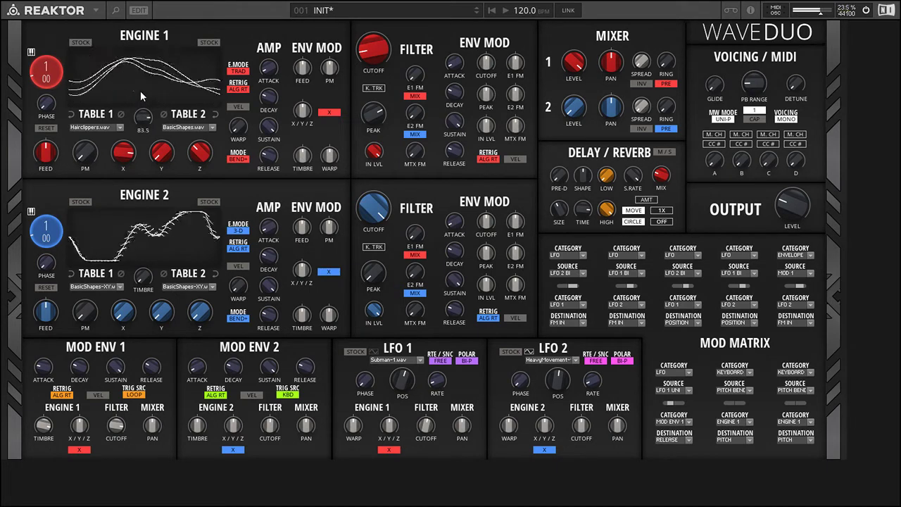